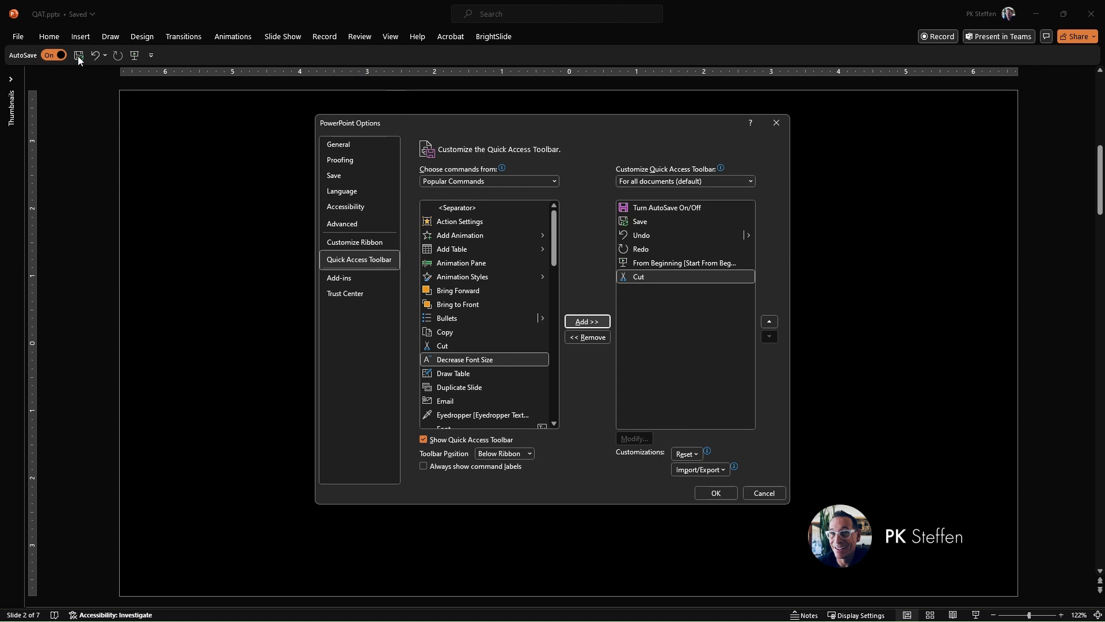
Reorder the Cut command two places up and back down in the Quick Access Toolbar list, and remove it.
left_click(769, 321)
left_click(769, 322)
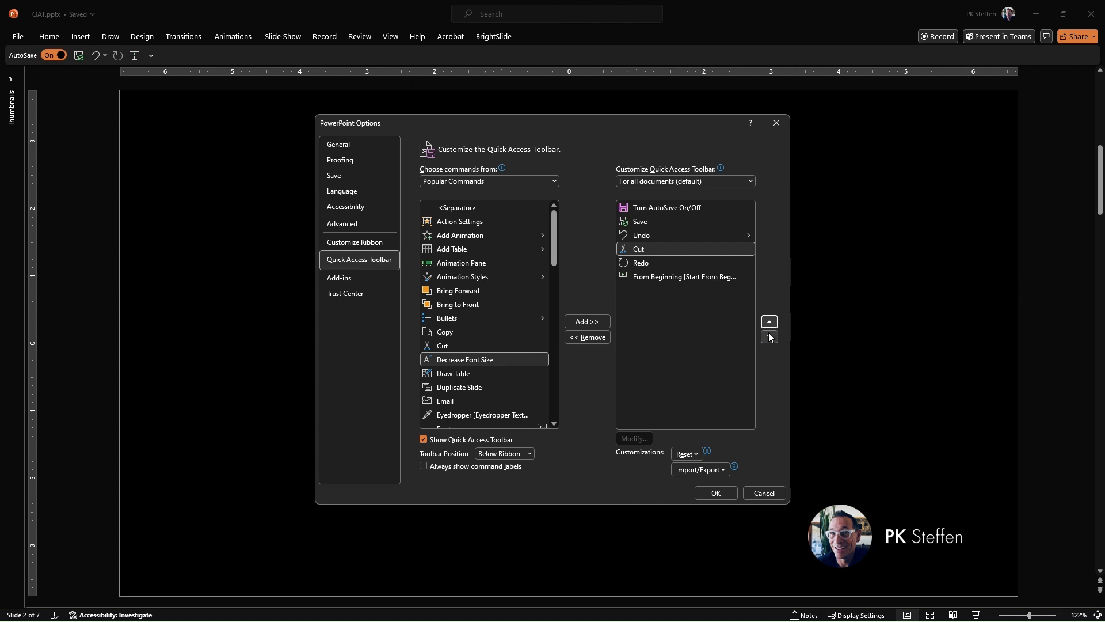
left_click(770, 336)
left_click(770, 336)
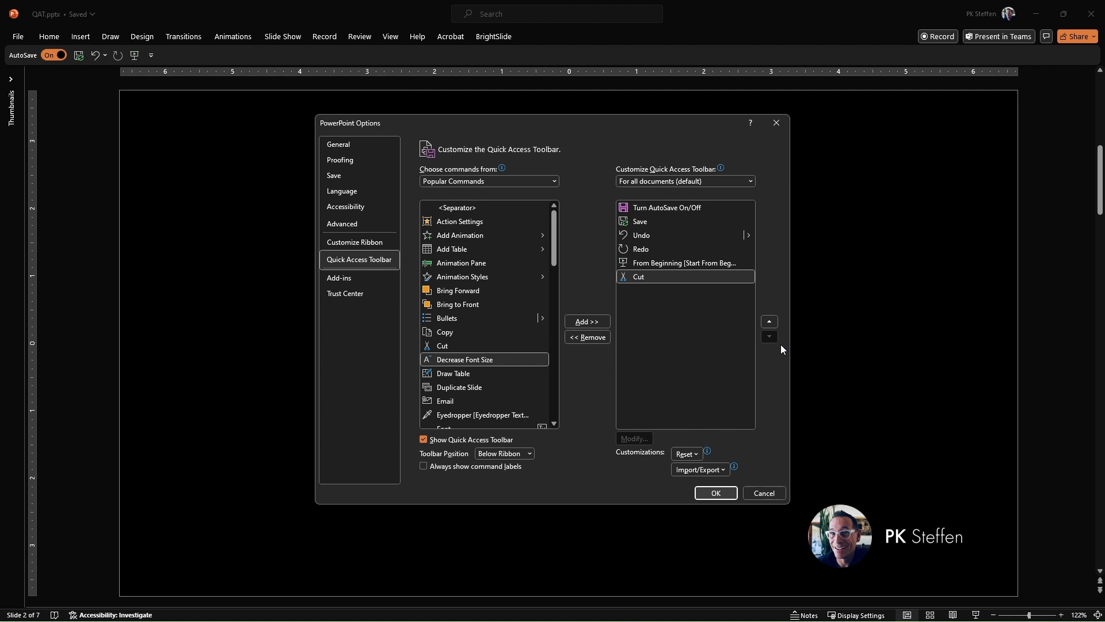
left_click(588, 337)
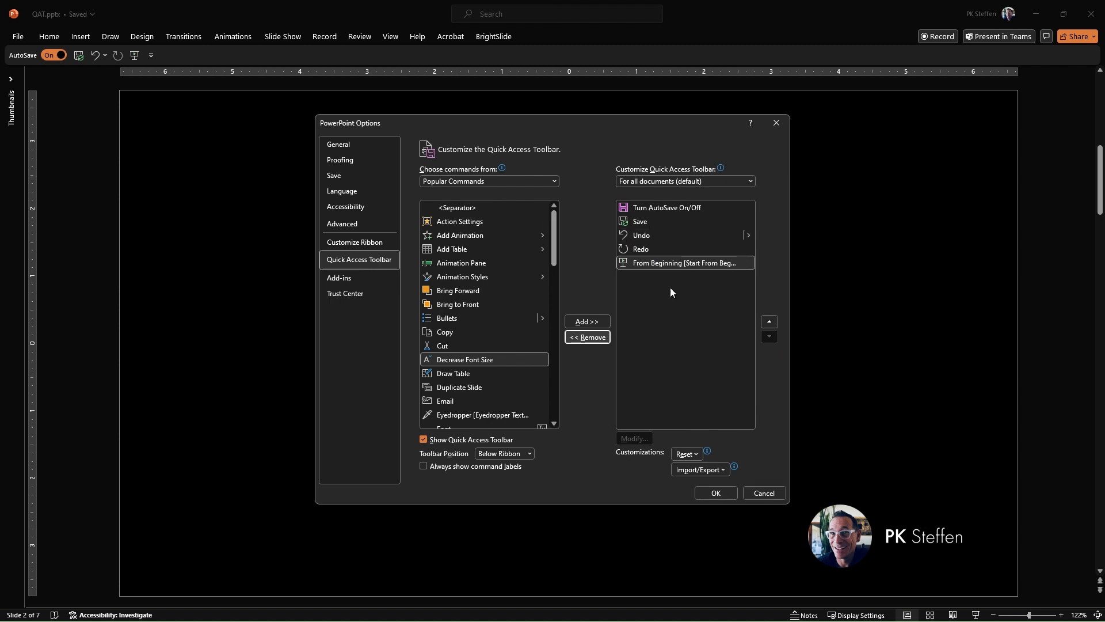
Switch the command source to All Commands and browse through the available commands.
left_click(480, 183)
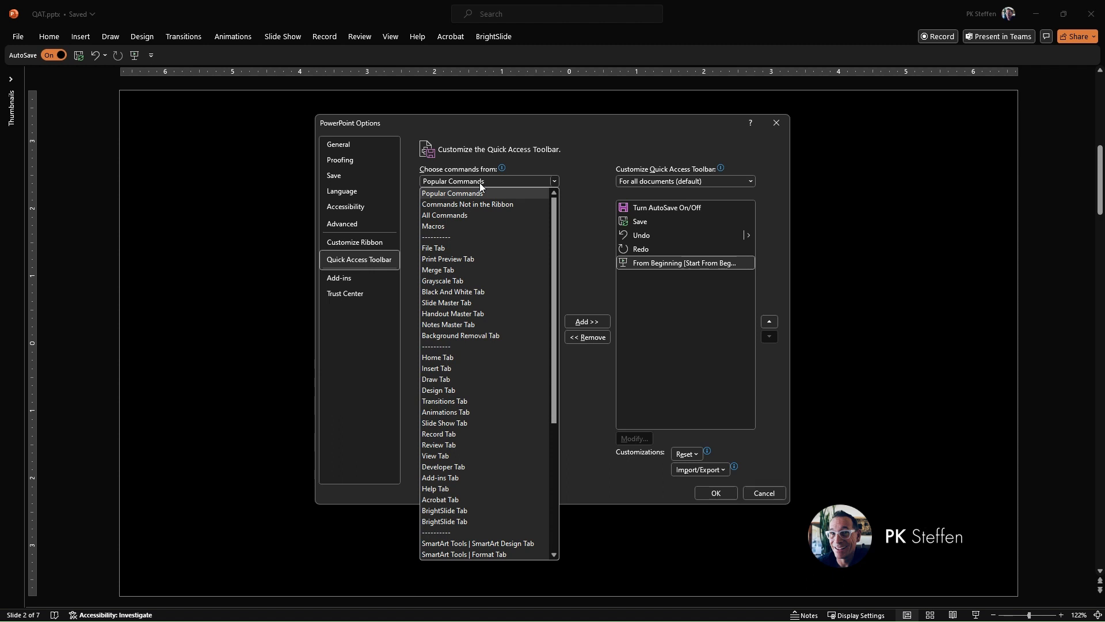
left_click(478, 213)
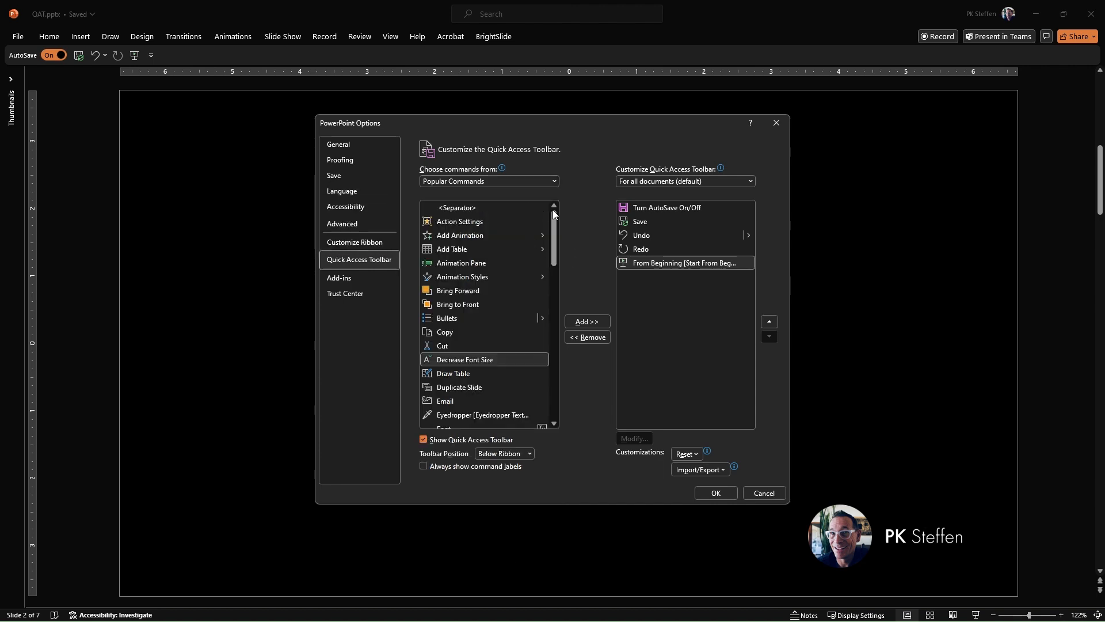
mouse_move(556, 218)
left_mouse_down()
mouse_move(551, 286)
mouse_move(569, 354)
mouse_move(569, 420)
mouse_move(557, 213)
left_mouse_up()
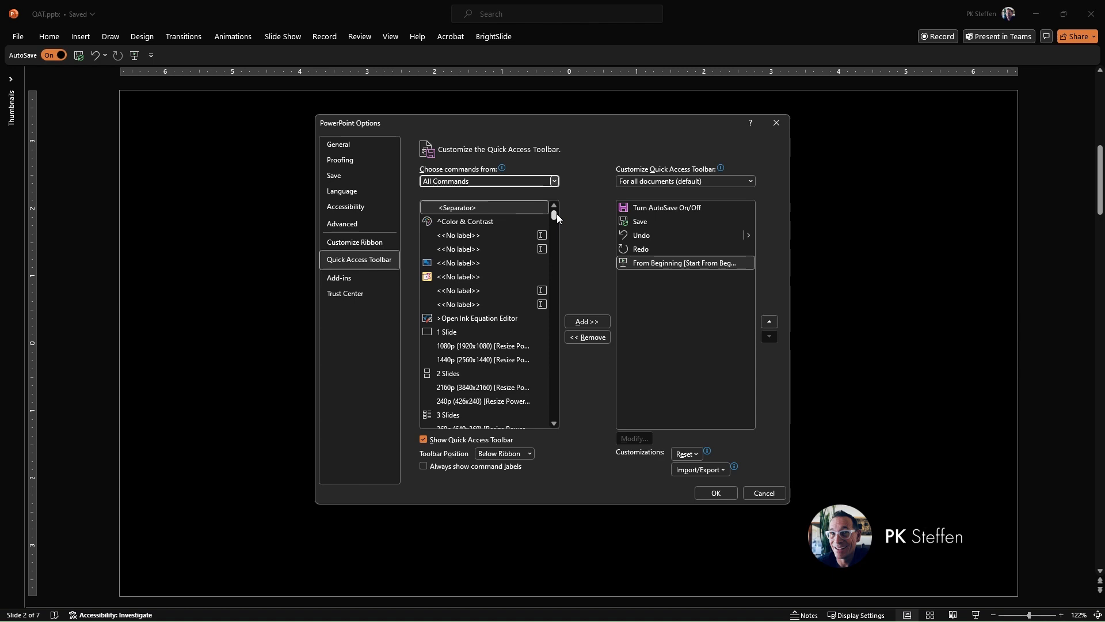
left_click_drag(557, 215, 557, 349)
scroll(555, 345, "down", 15)
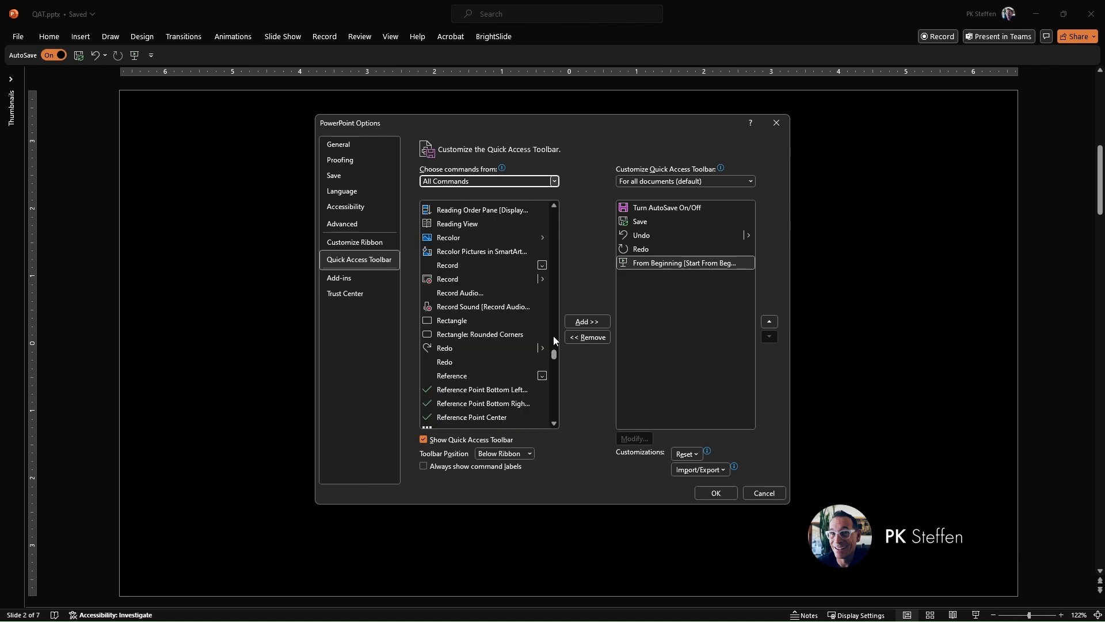
Add the Align Right command from the Home Tab commands to the Quick Access Toolbar.
left_click(512, 182)
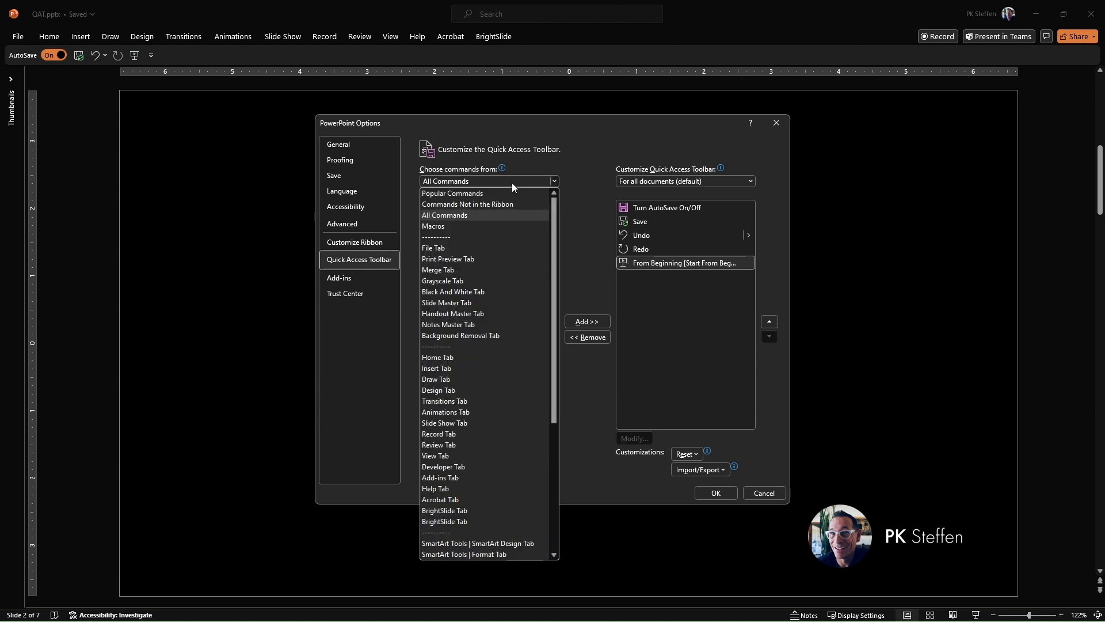
left_click(463, 357)
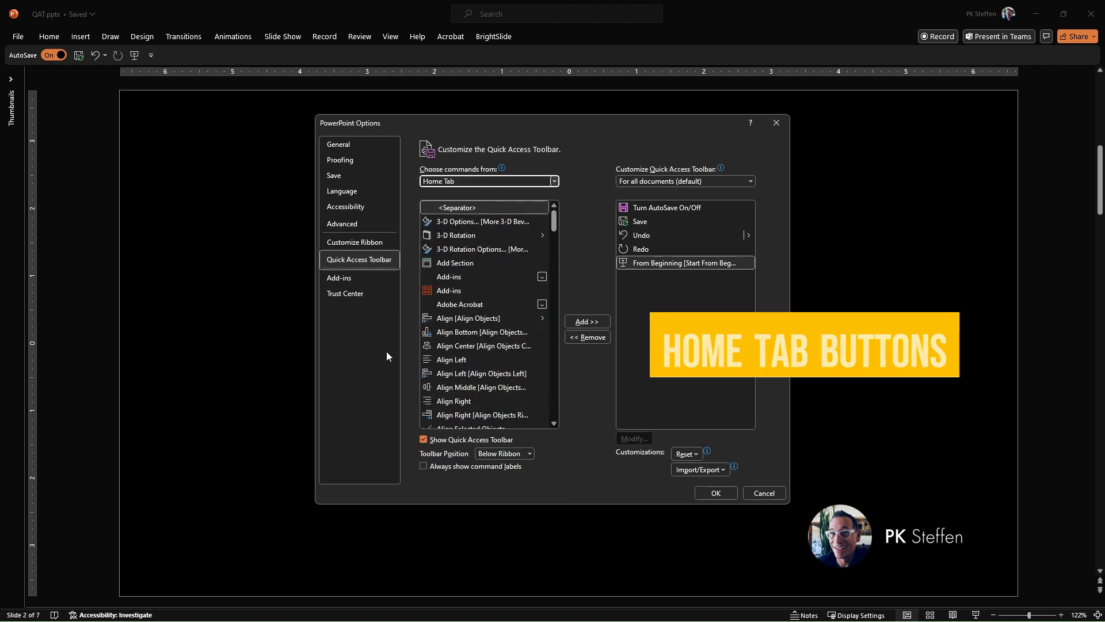
left_click(498, 182)
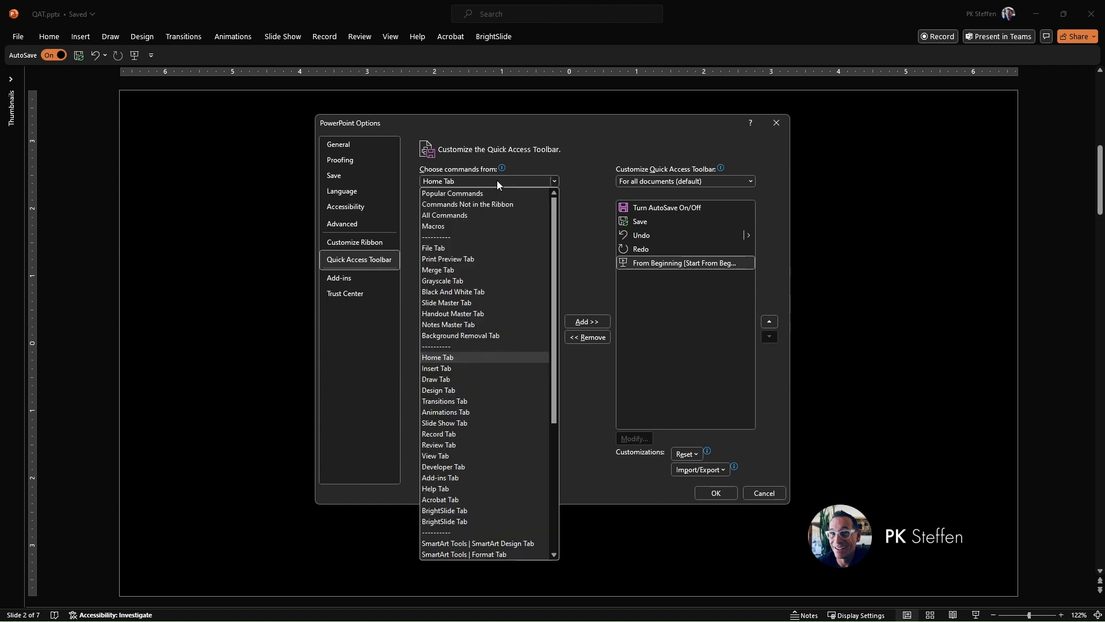
left_click(455, 361)
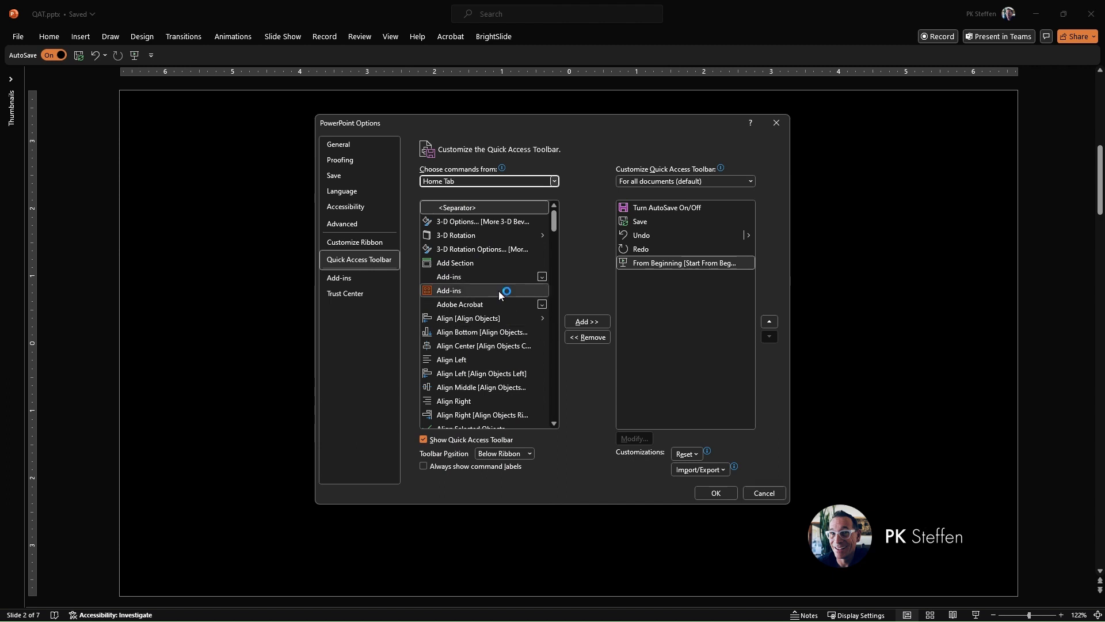
scroll(499, 292, "down", 2)
left_click(472, 346)
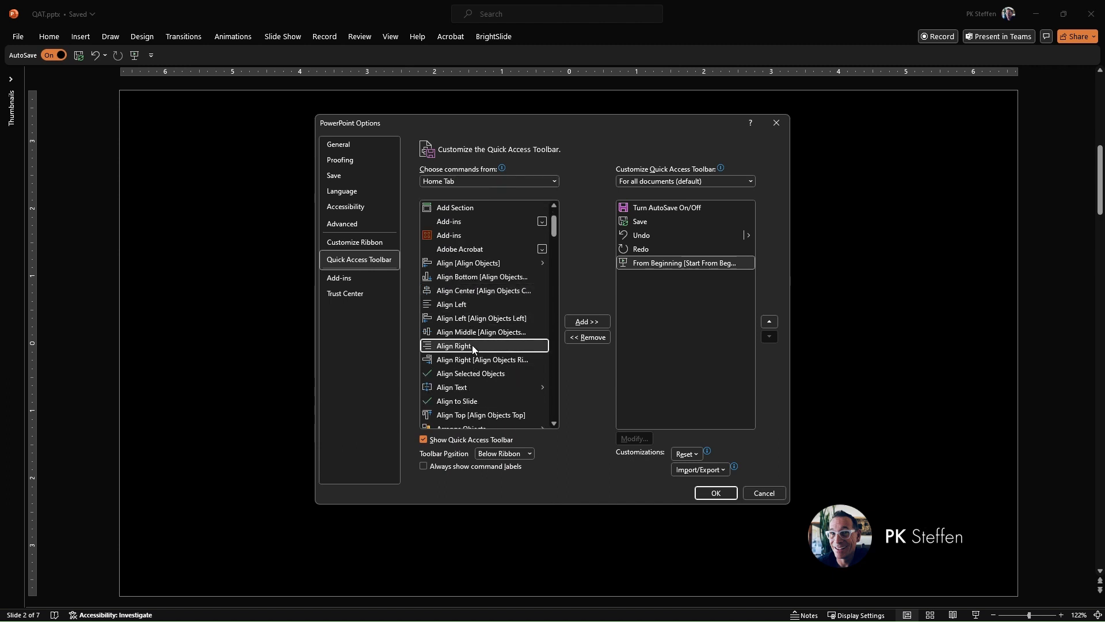
left_click(597, 322)
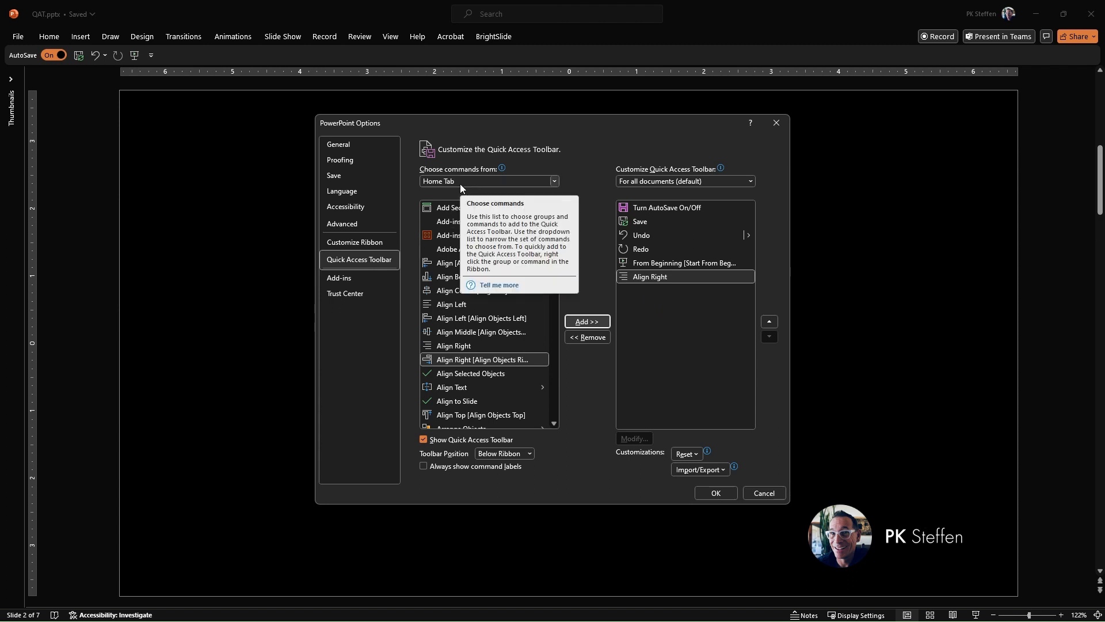
left_click(506, 183)
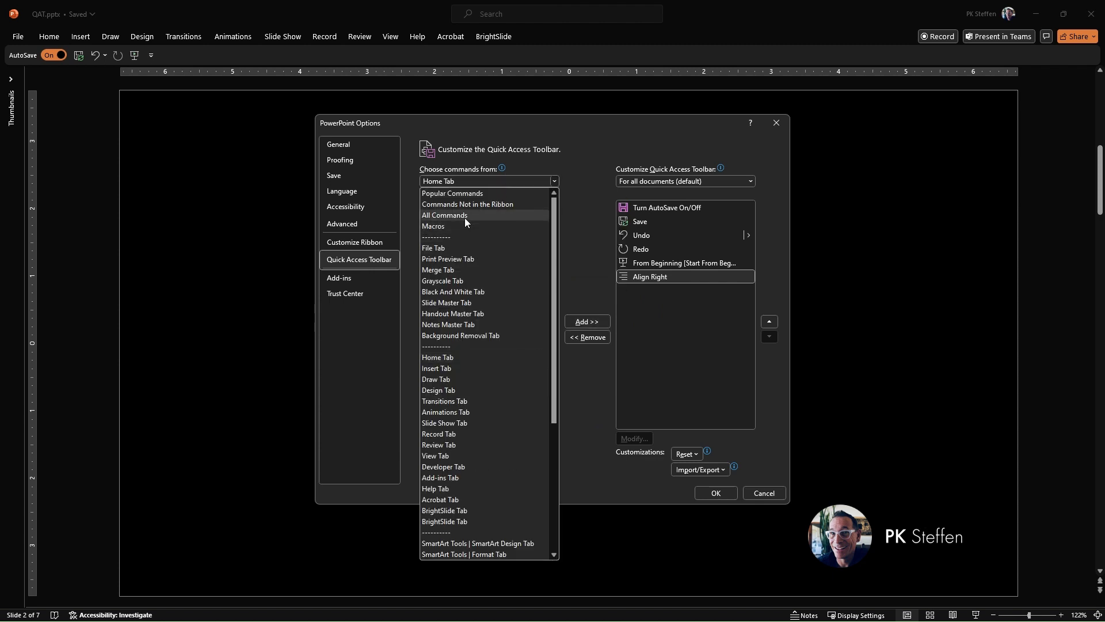
left_click(596, 415)
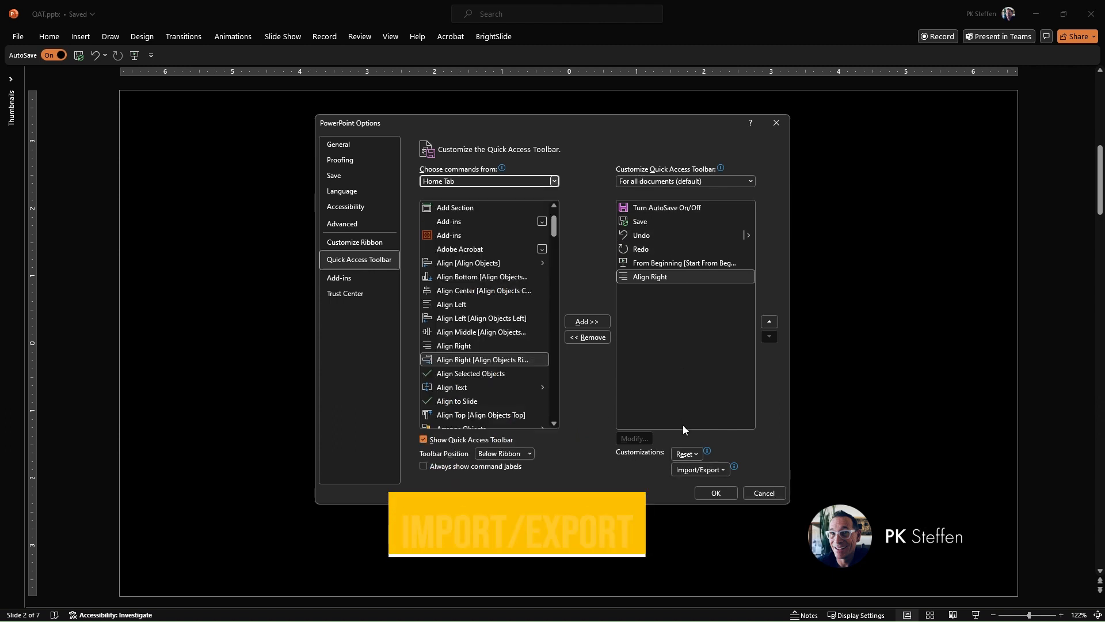
Import the exported PowerPoint Toolbar customization file from the PKdigital folder, replacing all existing Ribbon and Quick Access Toolbar customizations.
left_click(705, 470)
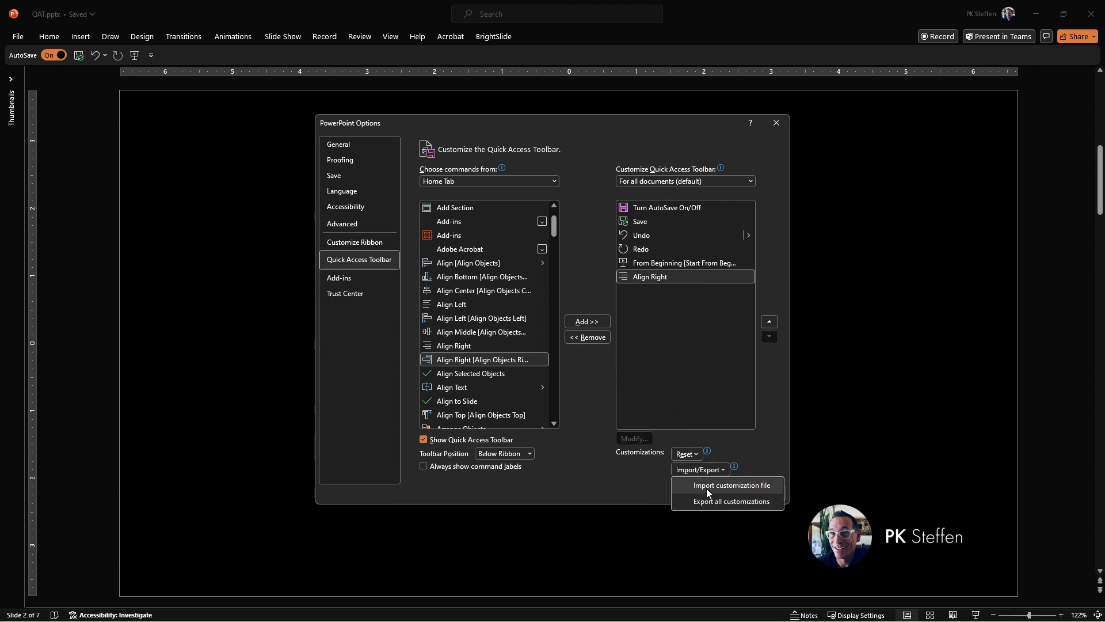
left_click(707, 487)
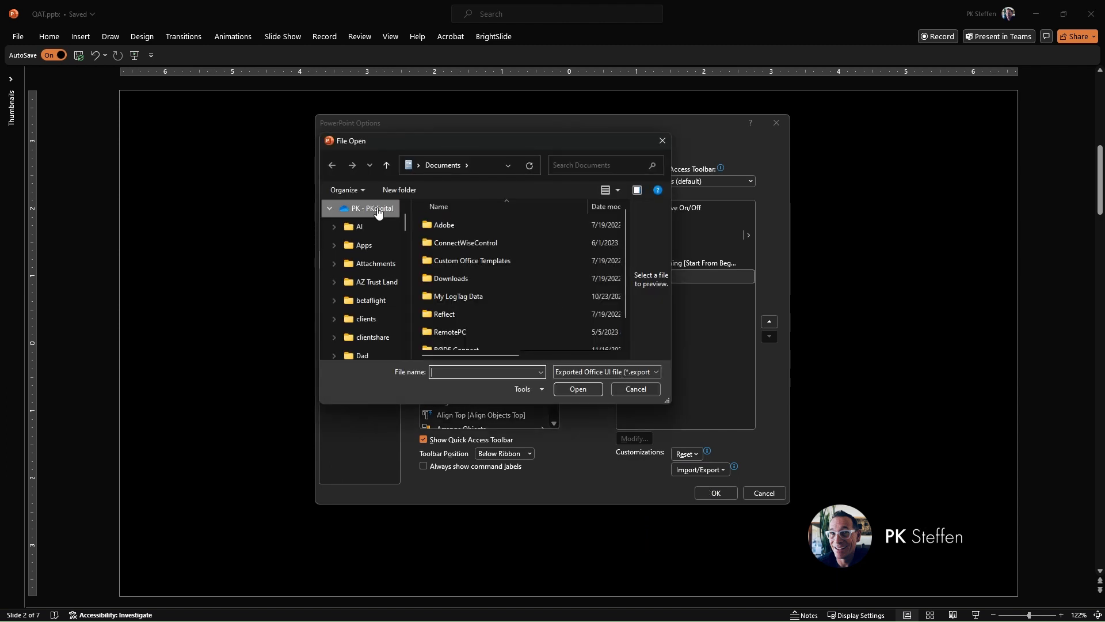
left_click_drag(405, 140, 335, 158)
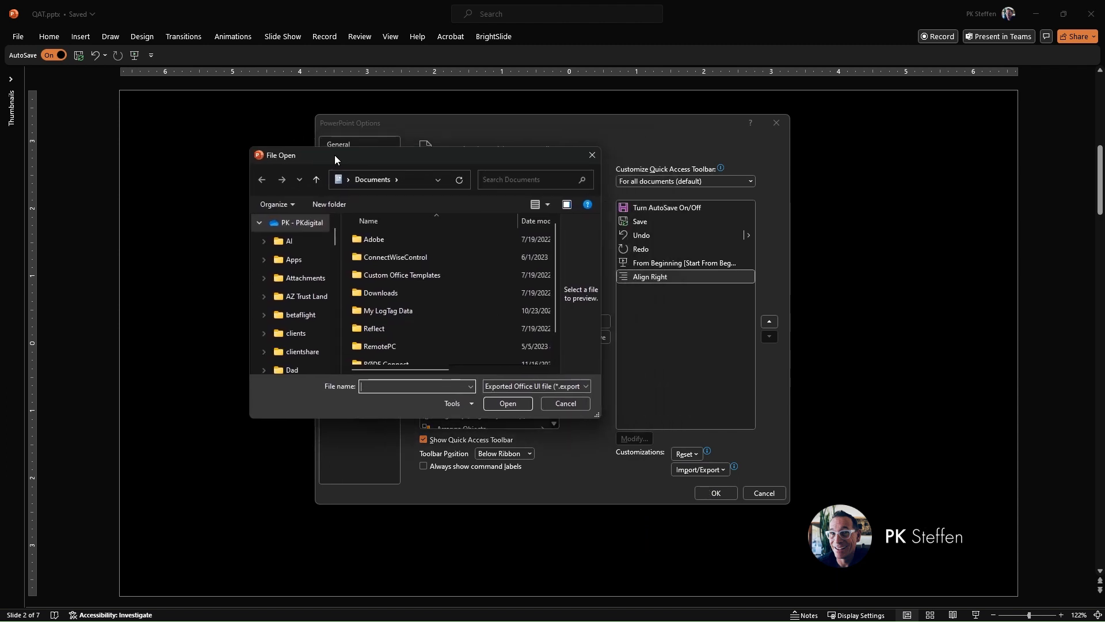
left_click(297, 222)
scroll(474, 290, "down", 3)
scroll(475, 289, "down", 3)
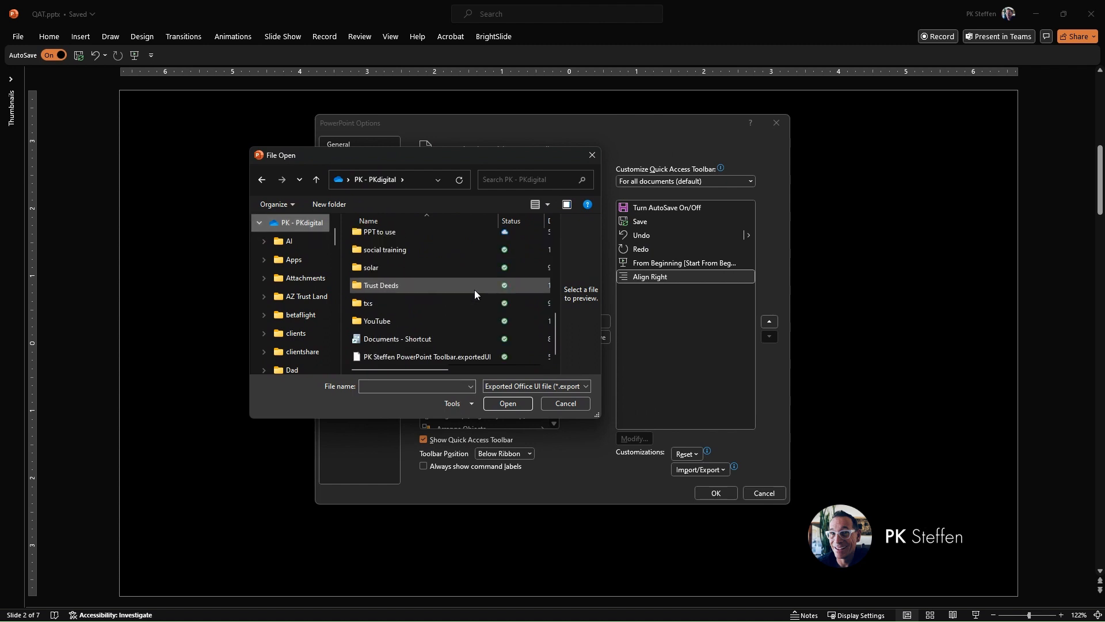
left_click(434, 357)
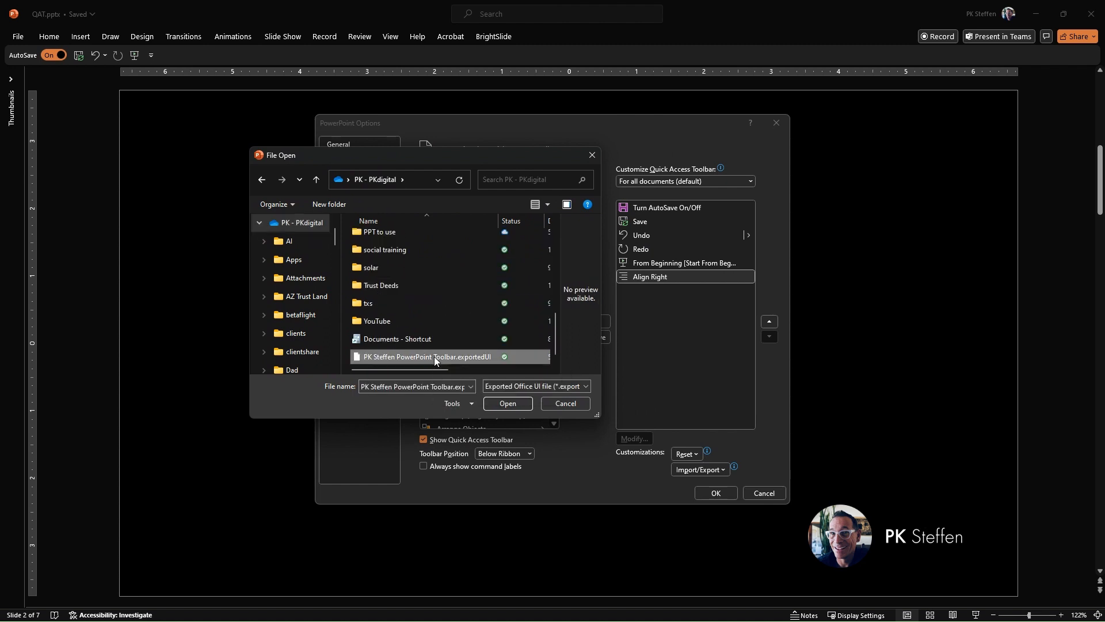
left_click(508, 403)
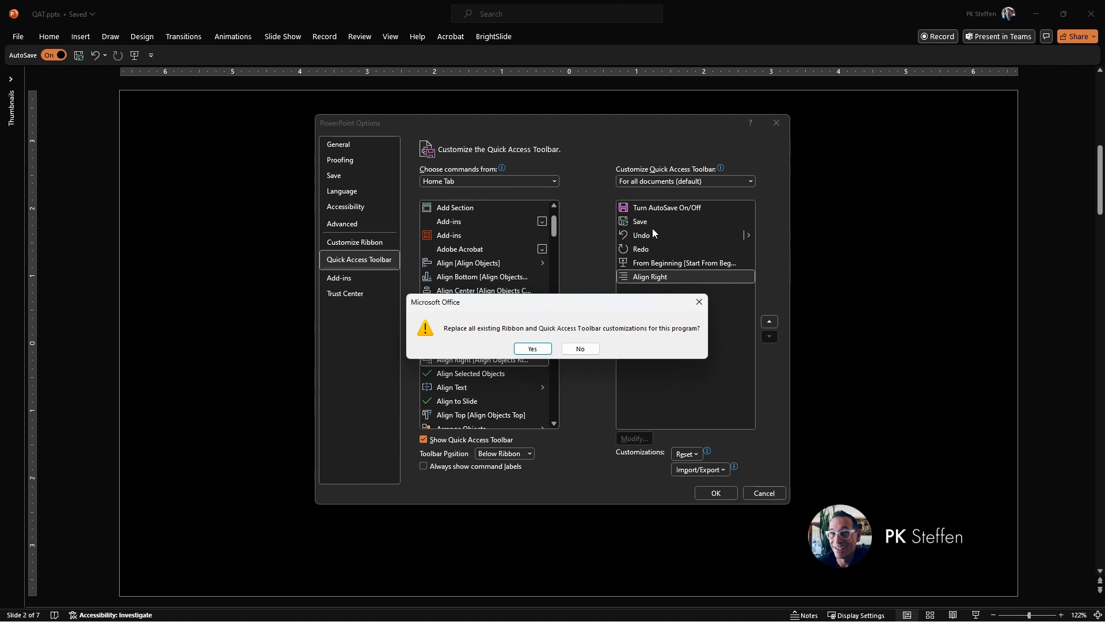
left_click(541, 350)
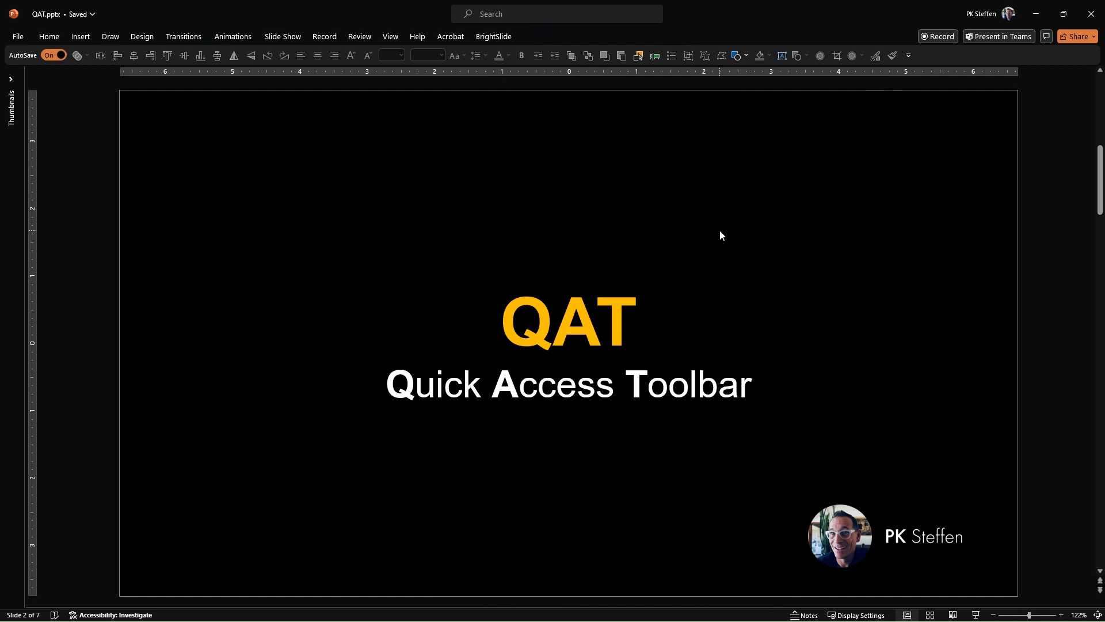
Examine the full command list of the imported Quick Access Toolbar in its customization options, and close them without changes.
left_click(910, 54)
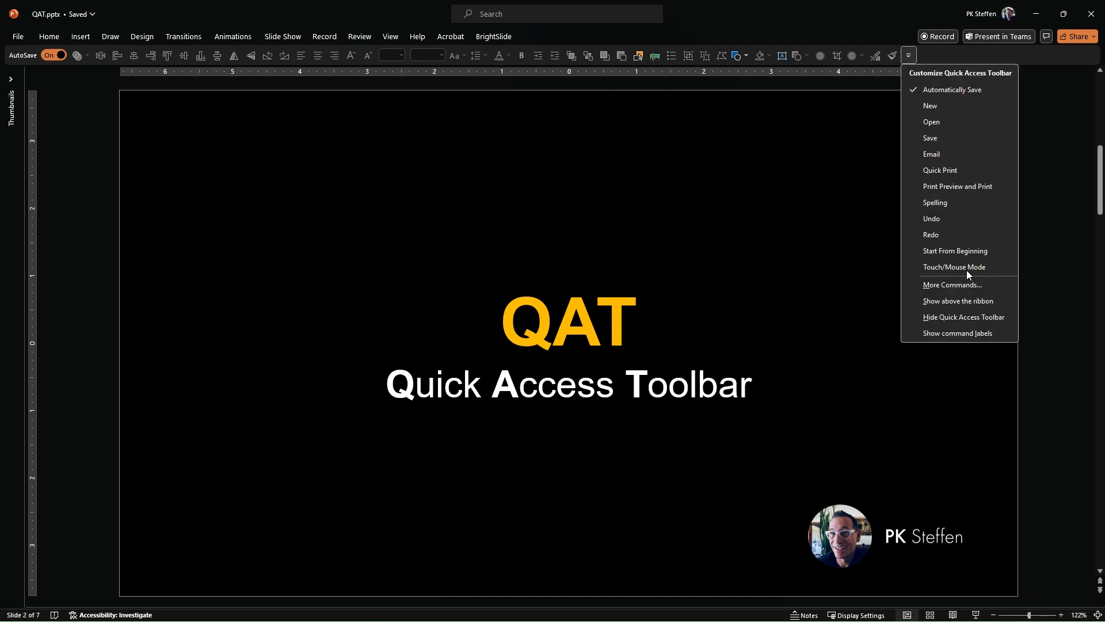
left_click(976, 286)
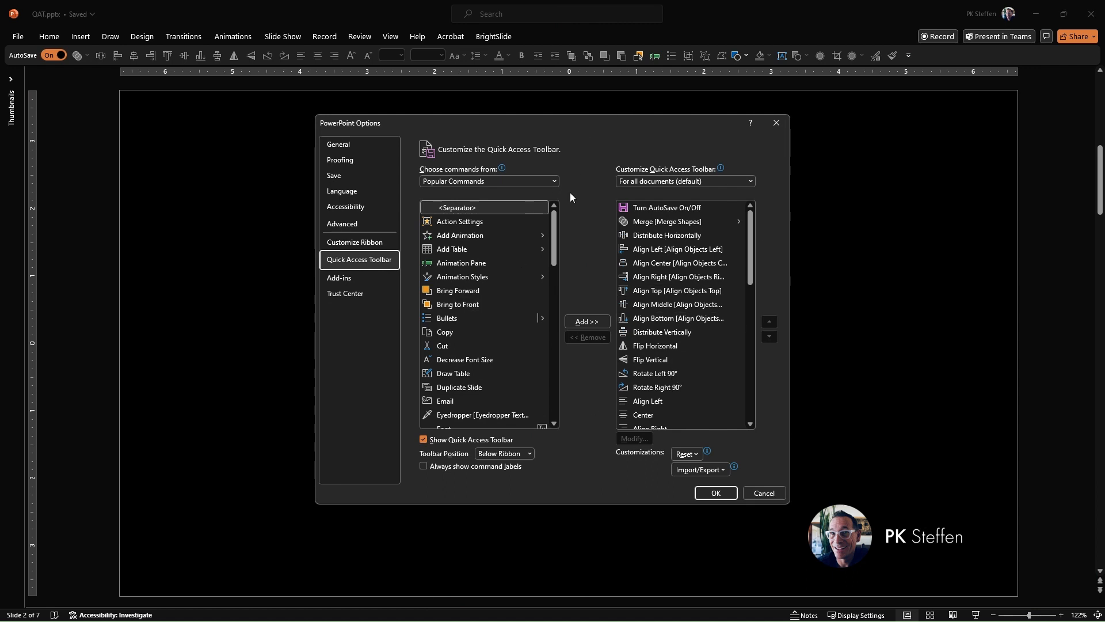
left_click(757, 495)
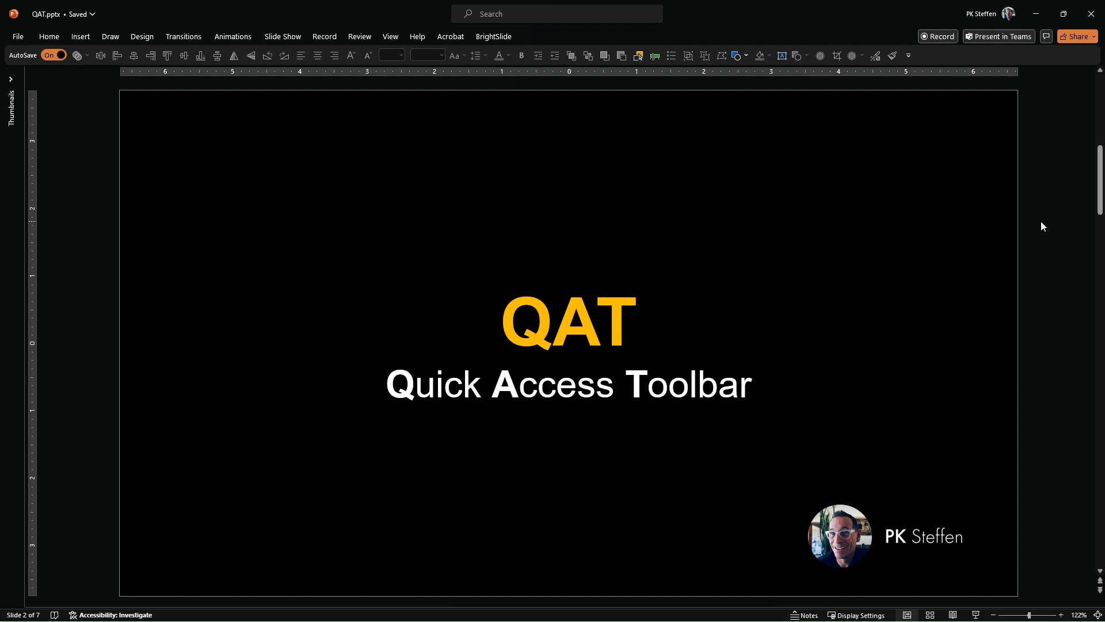
Look up the option for exporting all customizations in the Quick Access Toolbar settings, and close them without exporting.
left_click(908, 57)
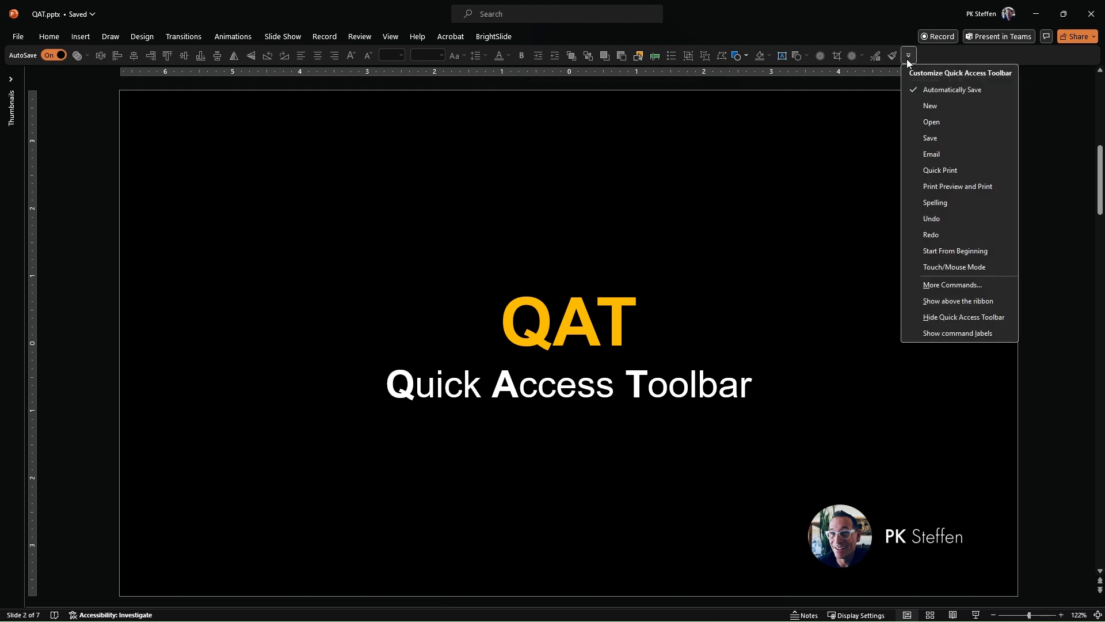
left_click(936, 282)
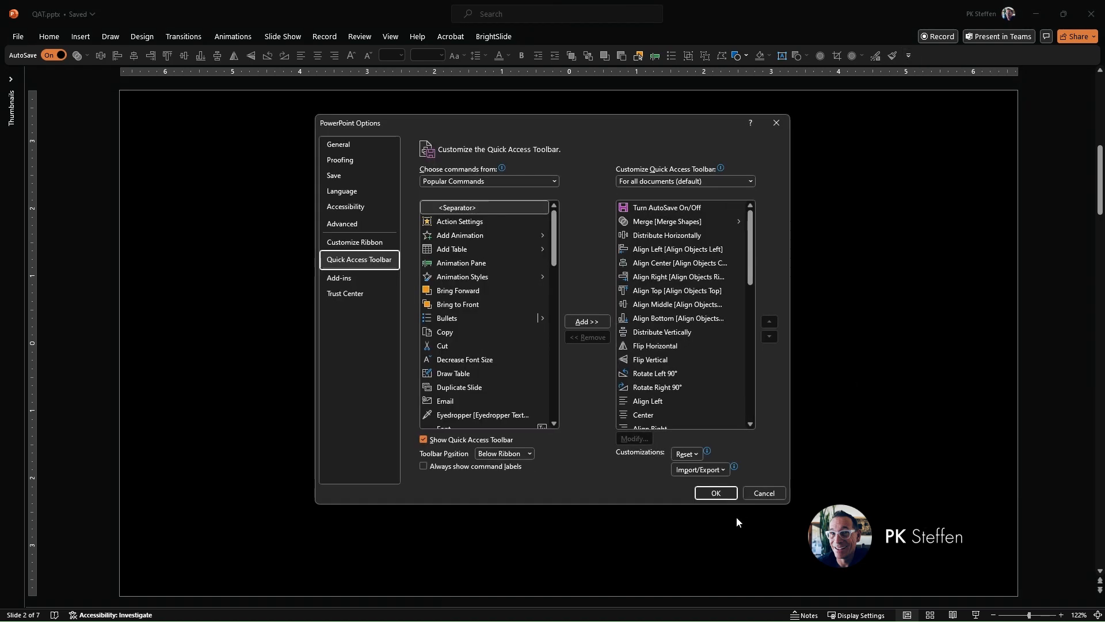
left_click(709, 471)
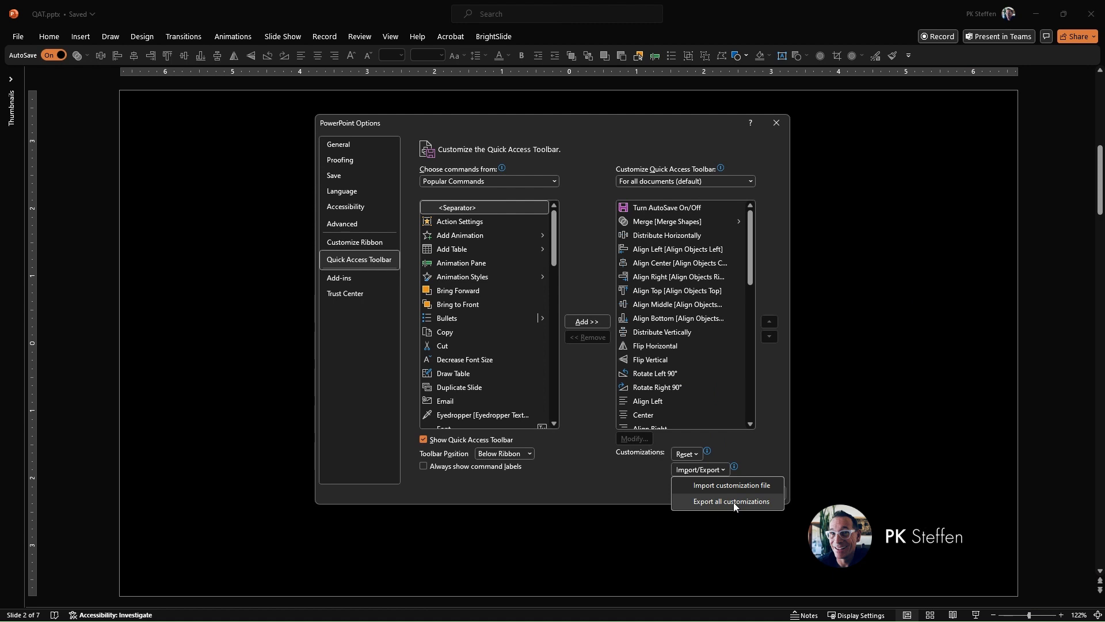
left_click(759, 451)
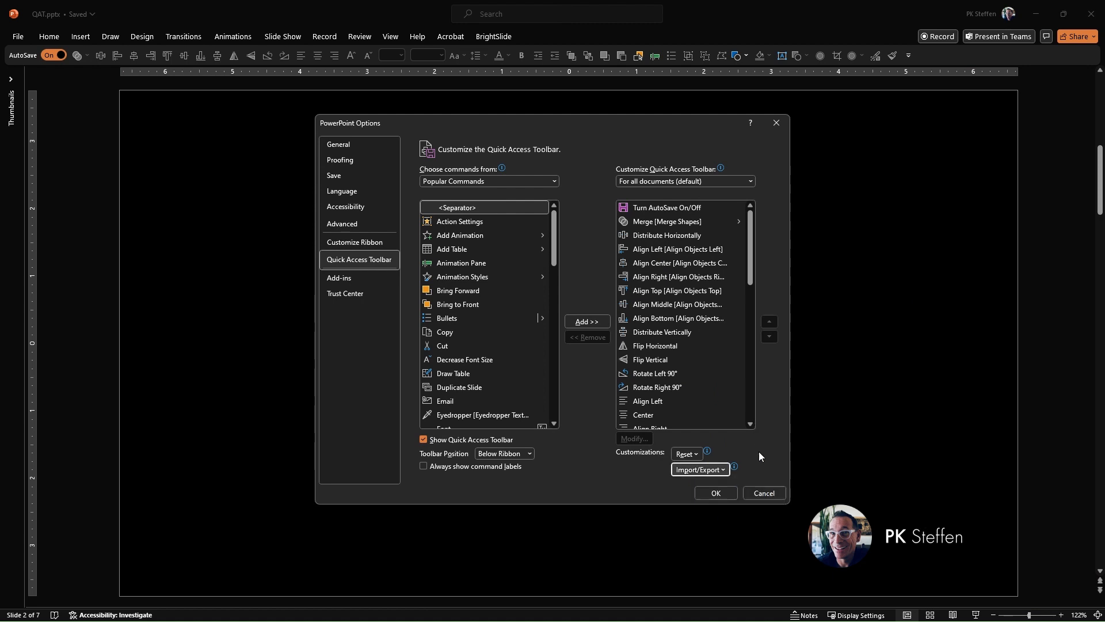
left_click(757, 495)
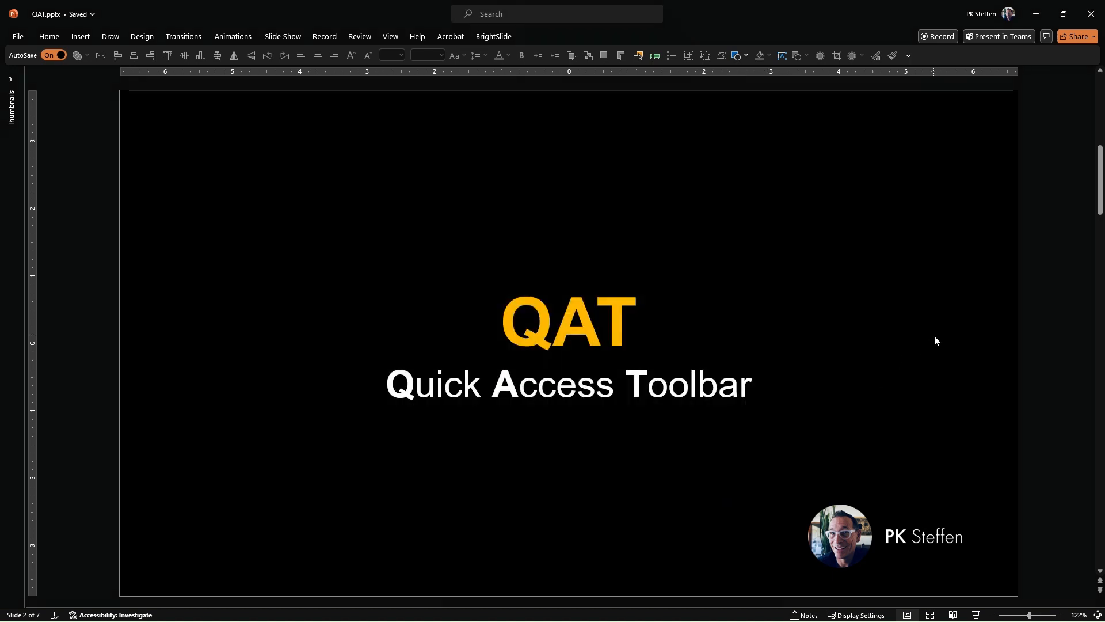
Select the three yellow circles on slide 3 and align them by their middles.
key("Page_Down")
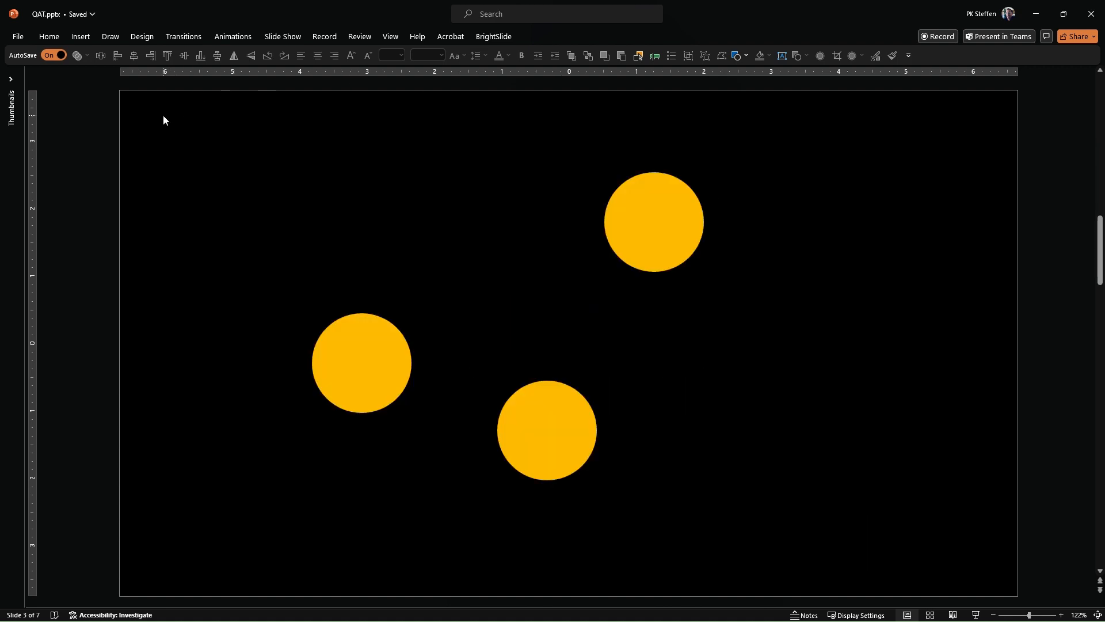
left_click_drag(164, 116, 878, 522)
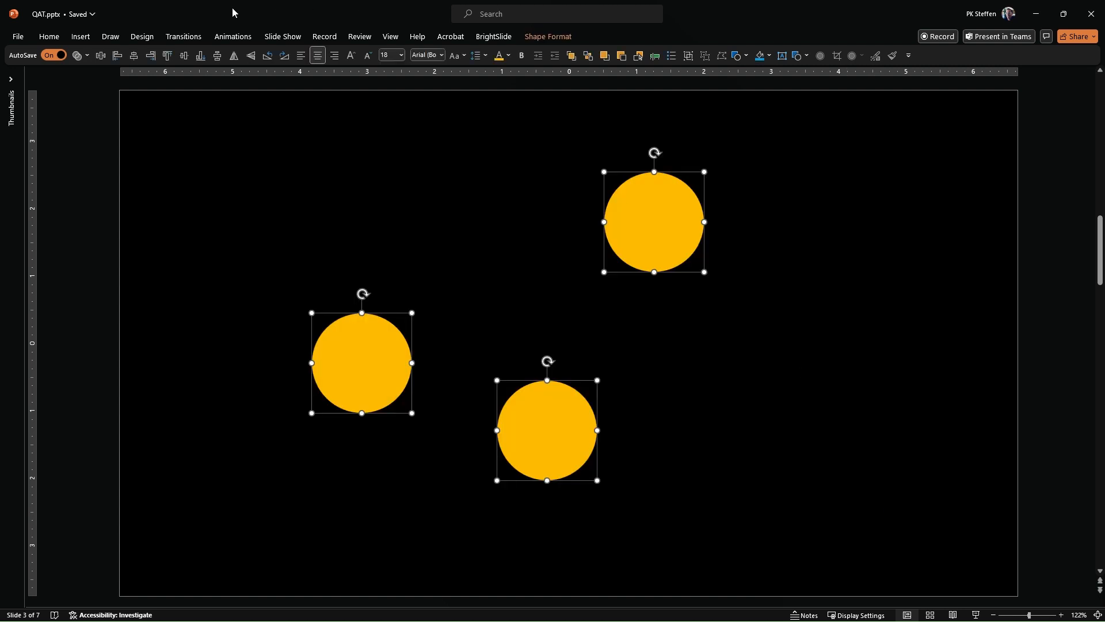
left_click(184, 56)
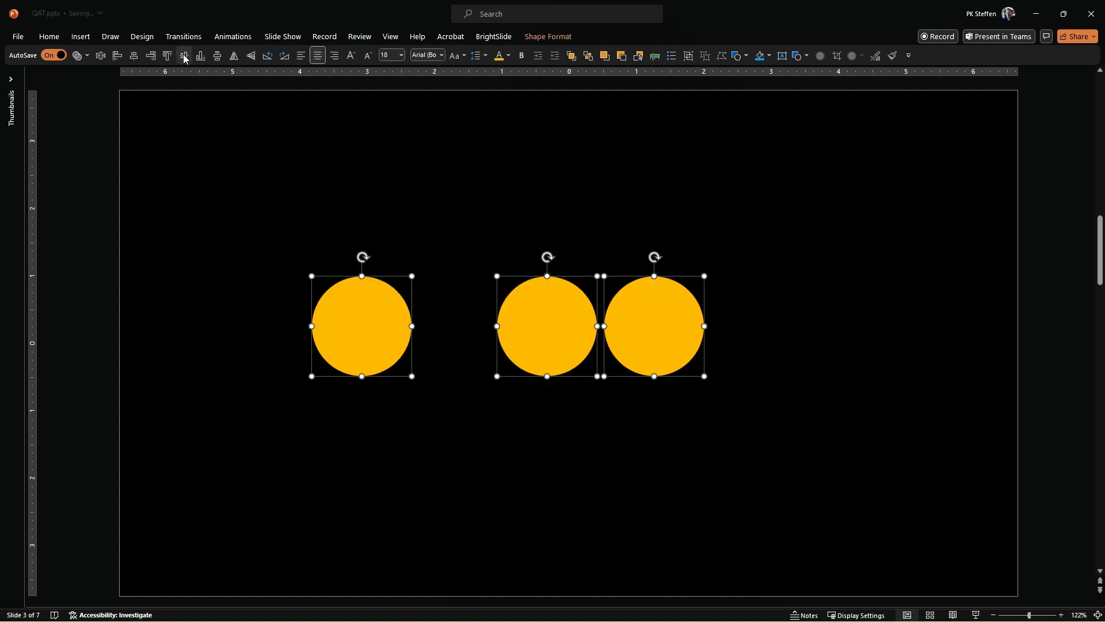
Distribute the three aligned circles horizontally and group them.
left_click(101, 56)
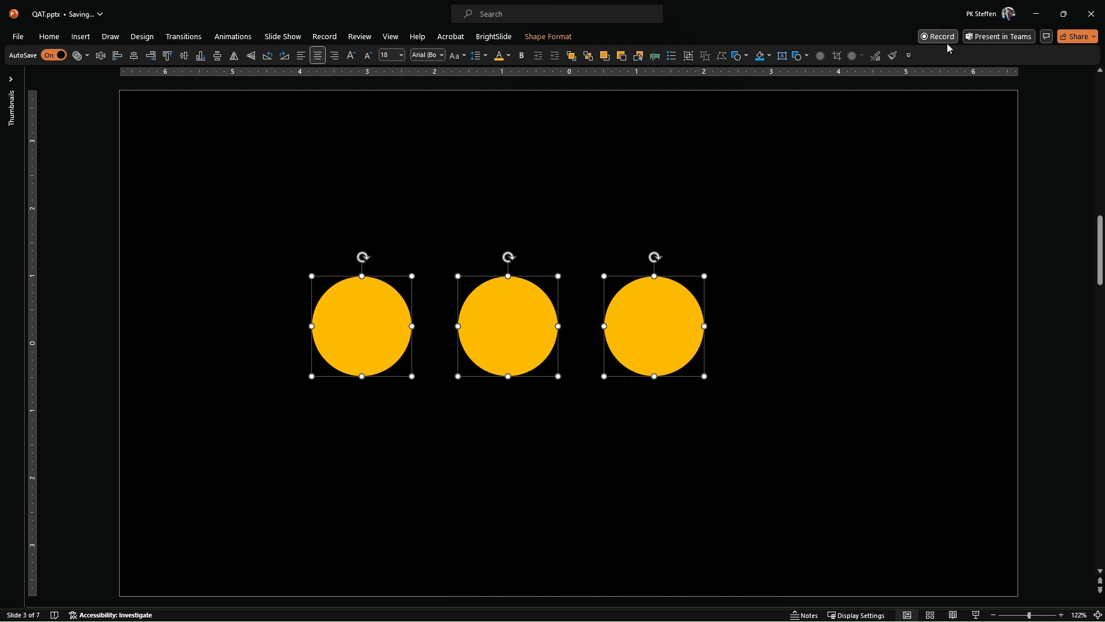
left_click(690, 57)
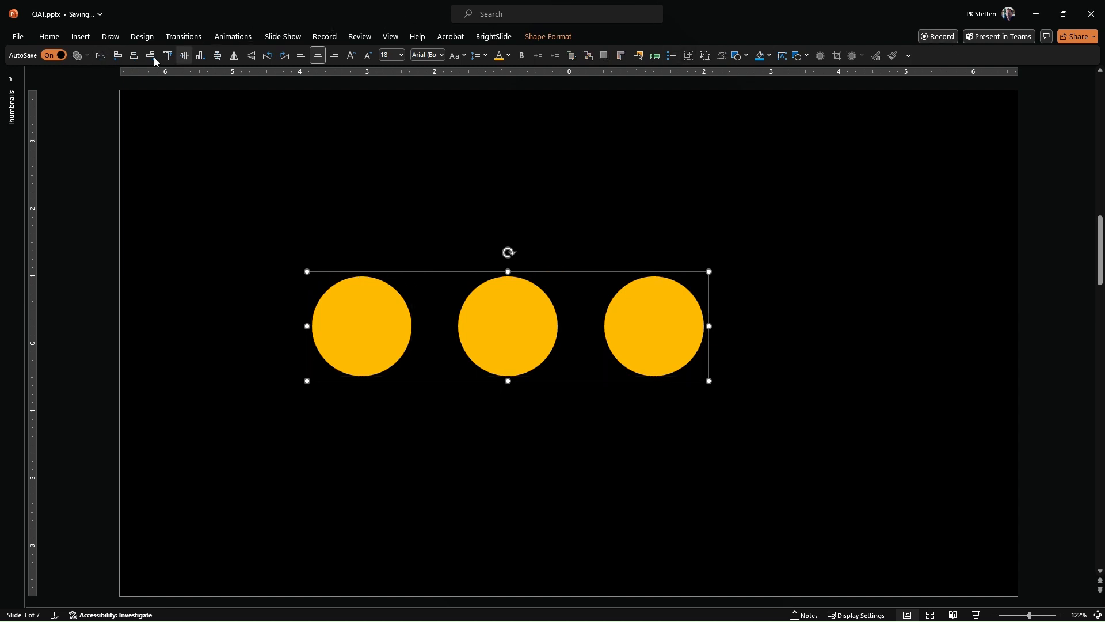
Center the grouped circles horizontally and vertically on the slide, and ungroup them.
left_click(134, 56)
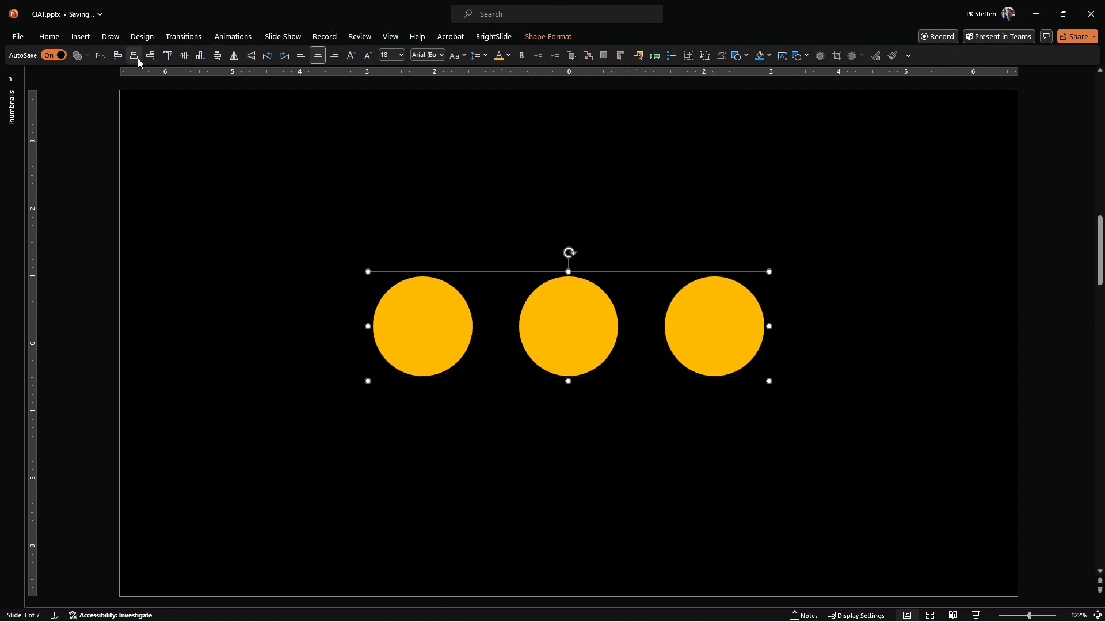
left_click(184, 57)
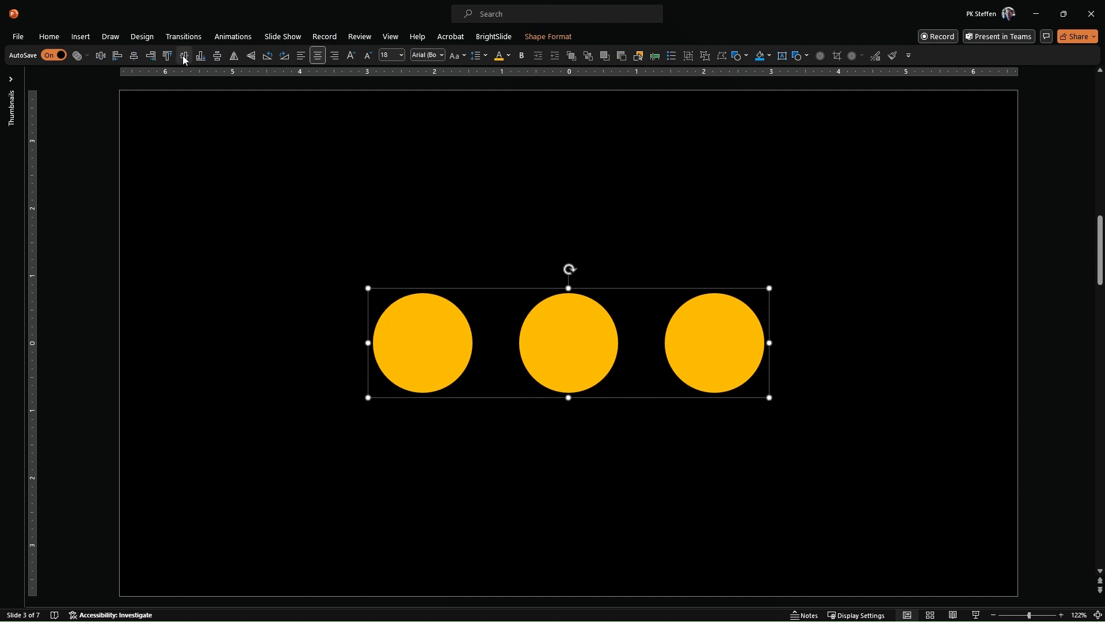
left_click(705, 56)
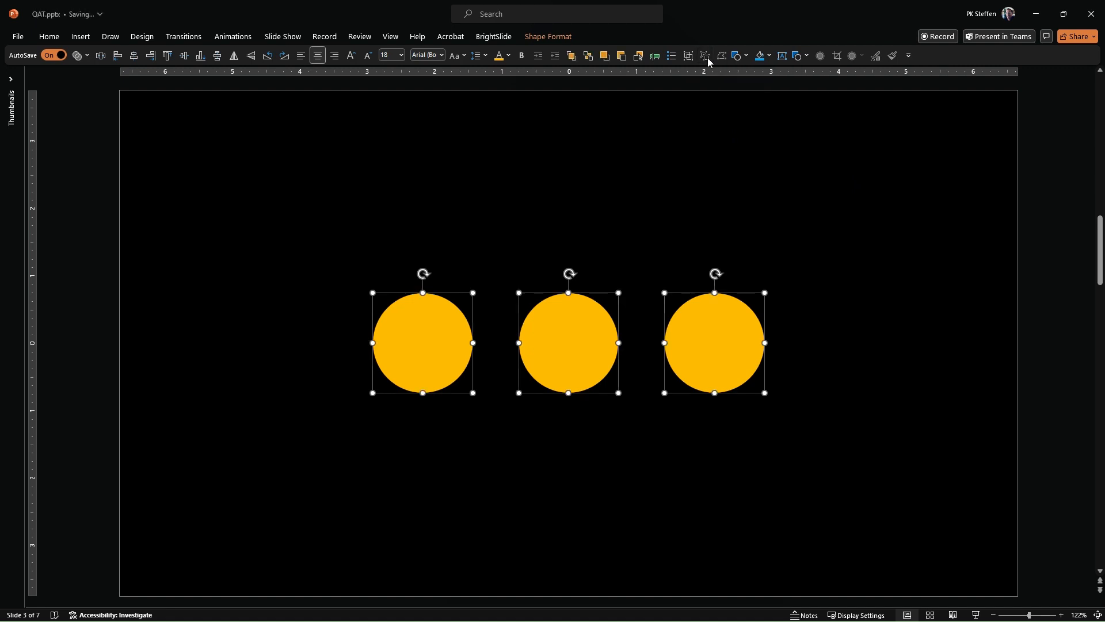
Change the rightmost circle into a rectangle, keeping its yellow formatting.
left_click_drag(846, 215, 656, 415)
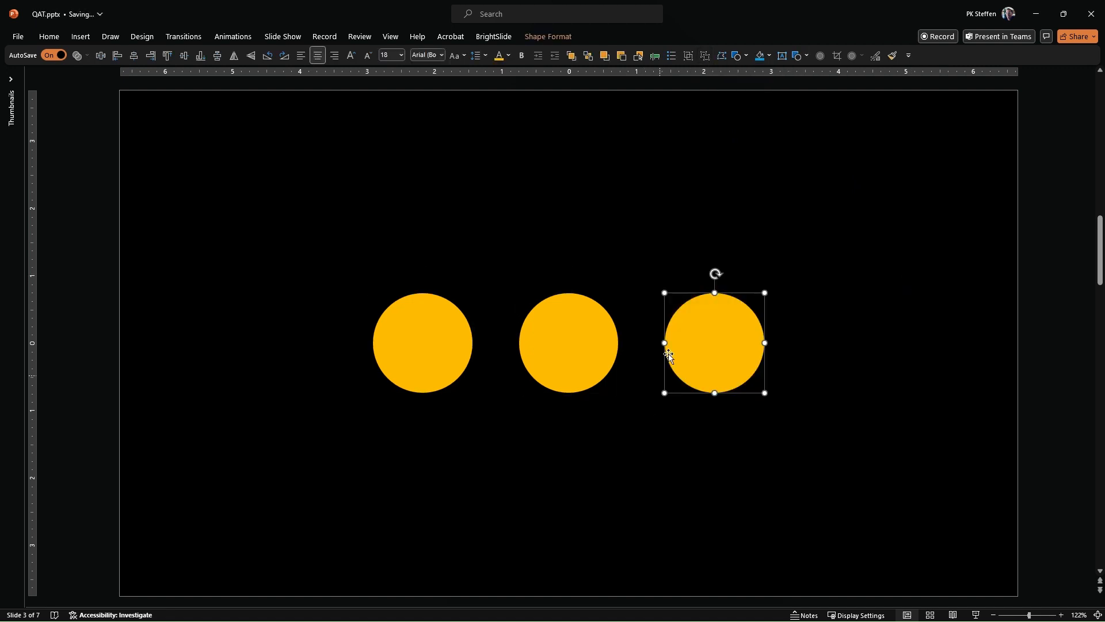
left_click(809, 57)
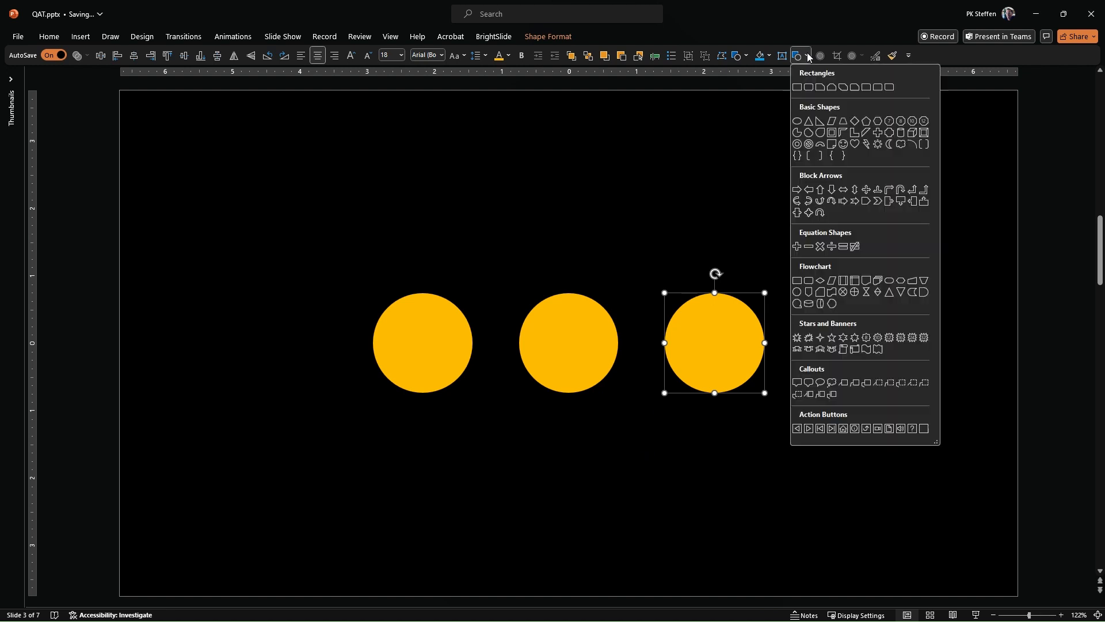
left_click(798, 88)
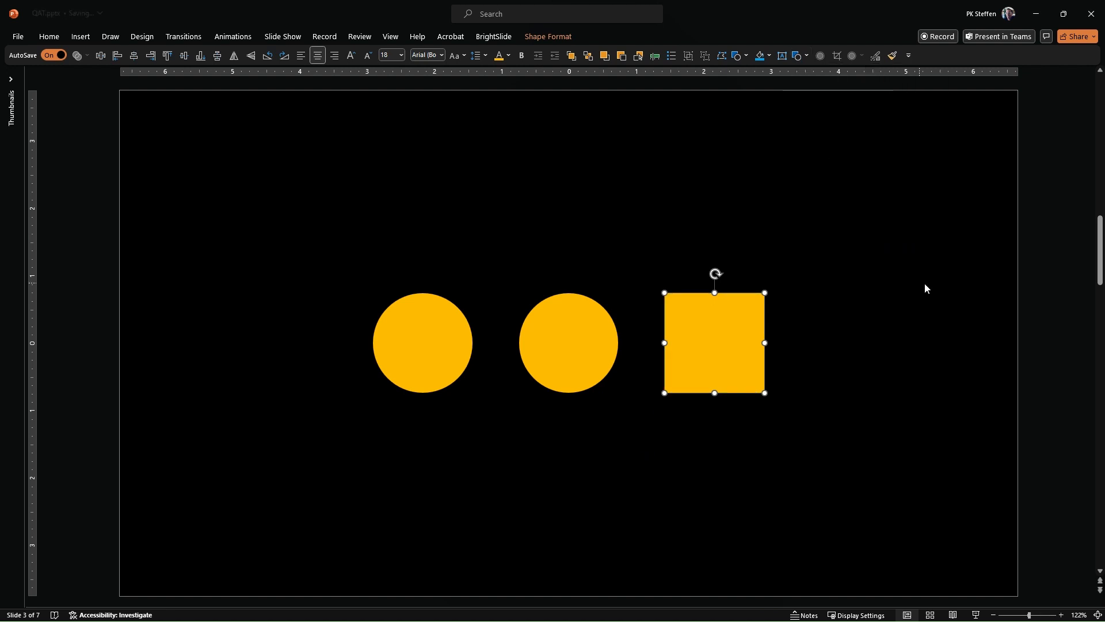
left_click(879, 281)
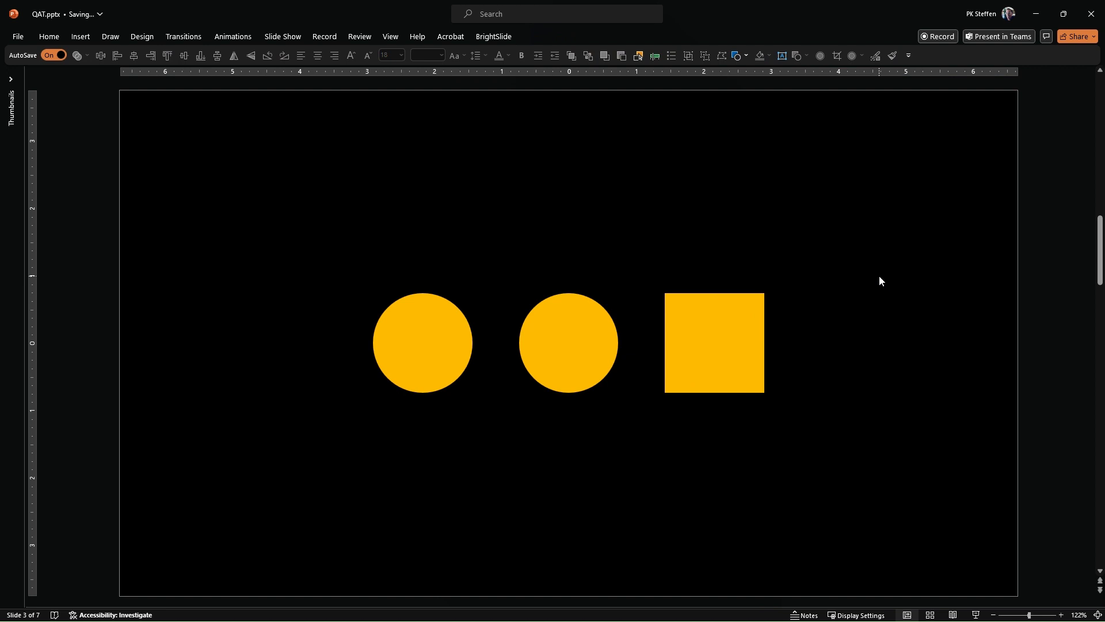
left_click(729, 332)
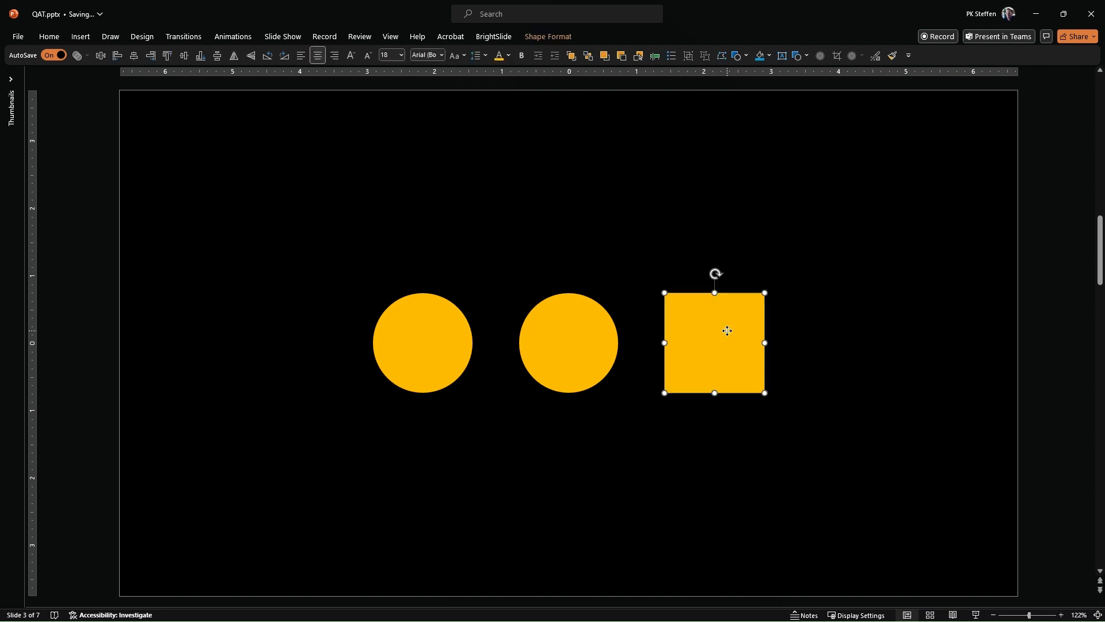
left_click(850, 190)
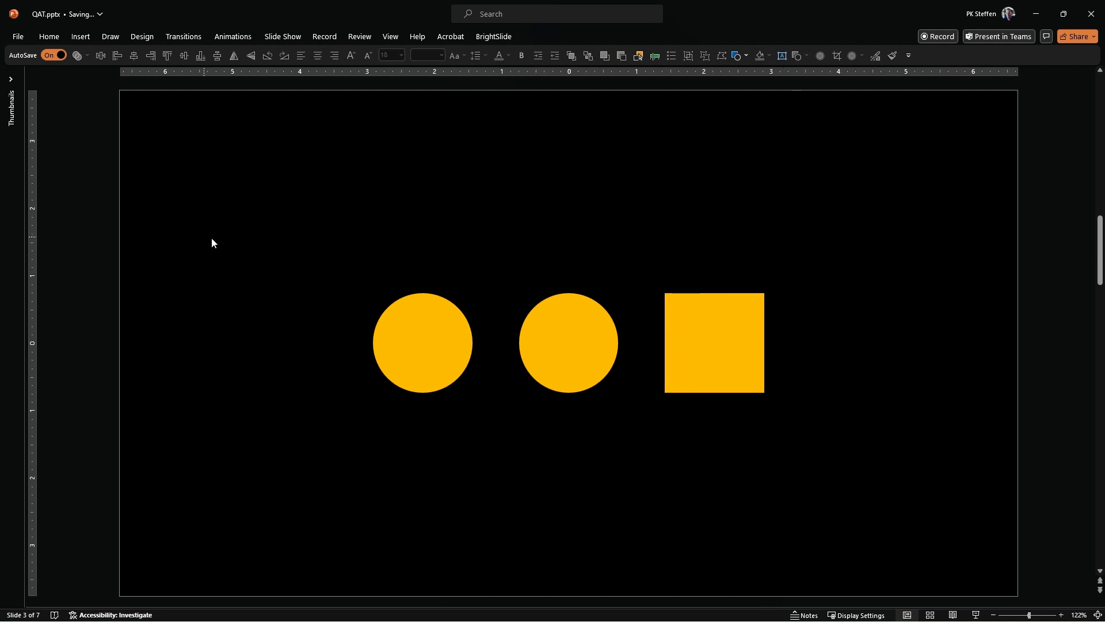
Select all three yellow shapes together and change them to ovals.
left_click_drag(295, 226, 845, 482)
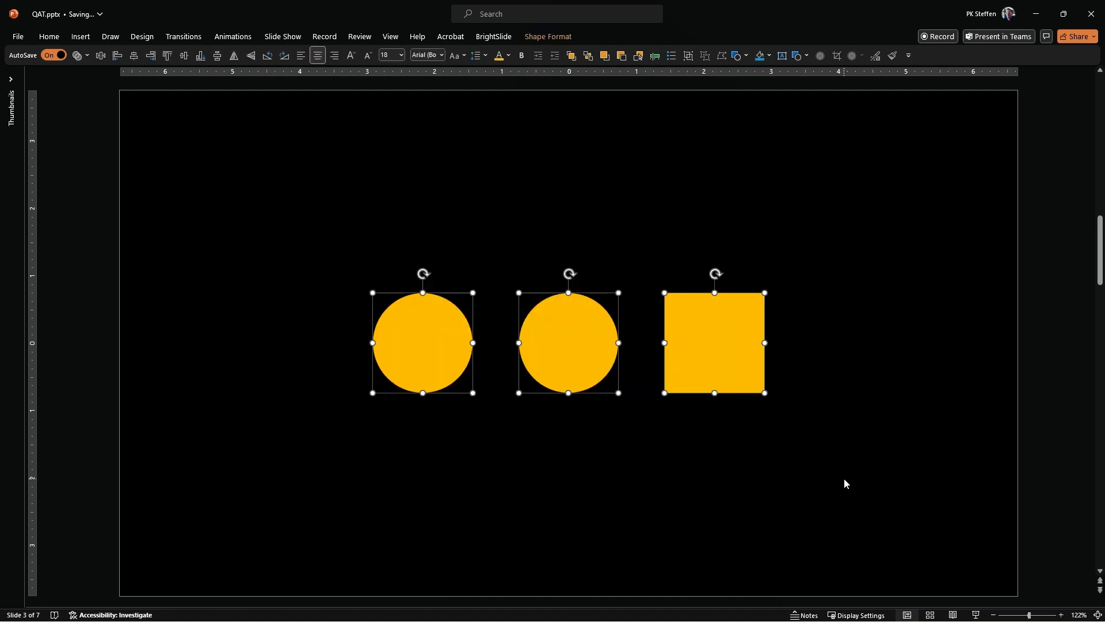
left_click(738, 55)
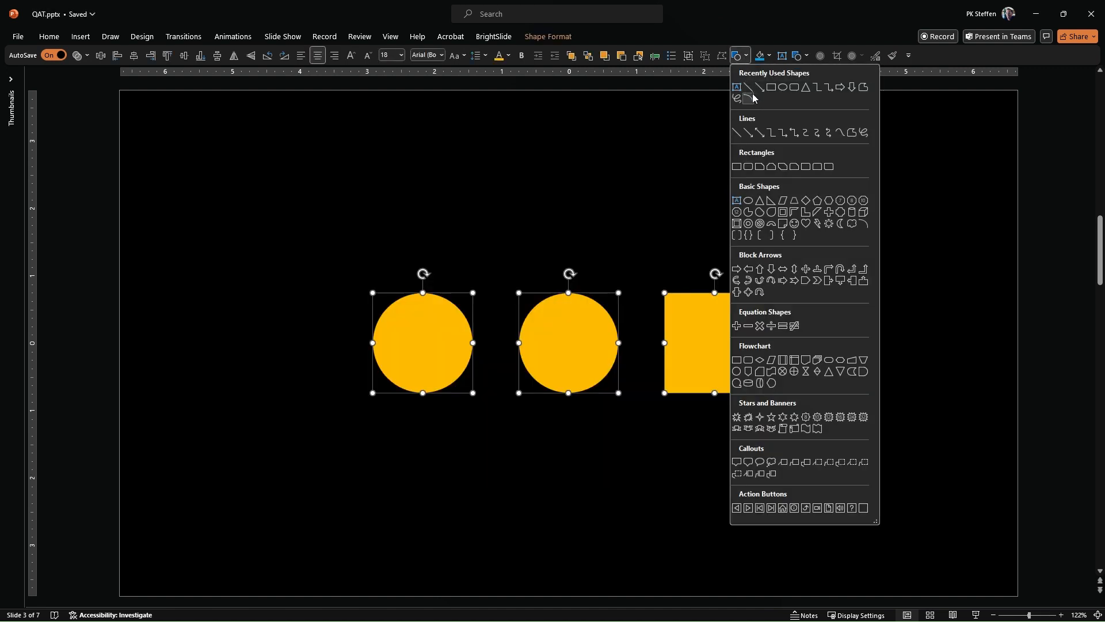
left_click(782, 88)
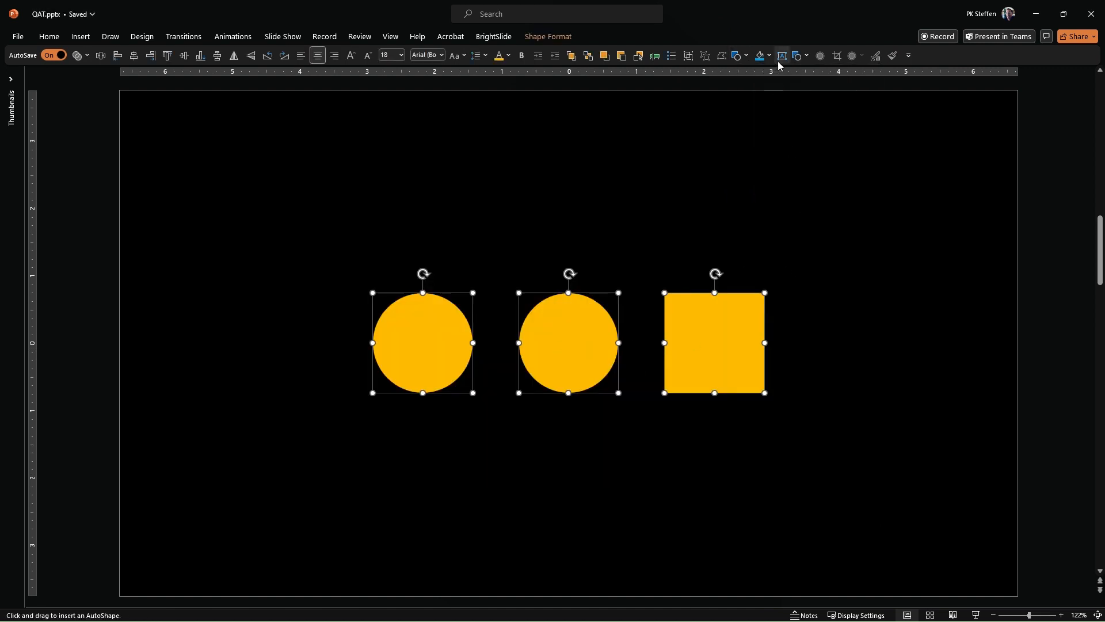
left_click(806, 56)
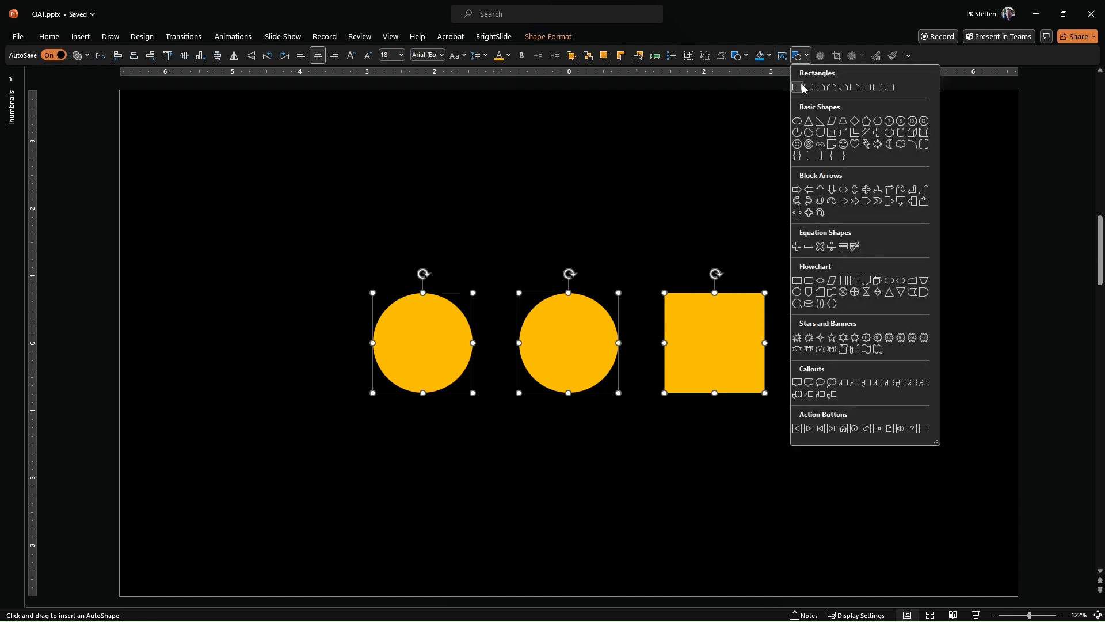
left_click(798, 122)
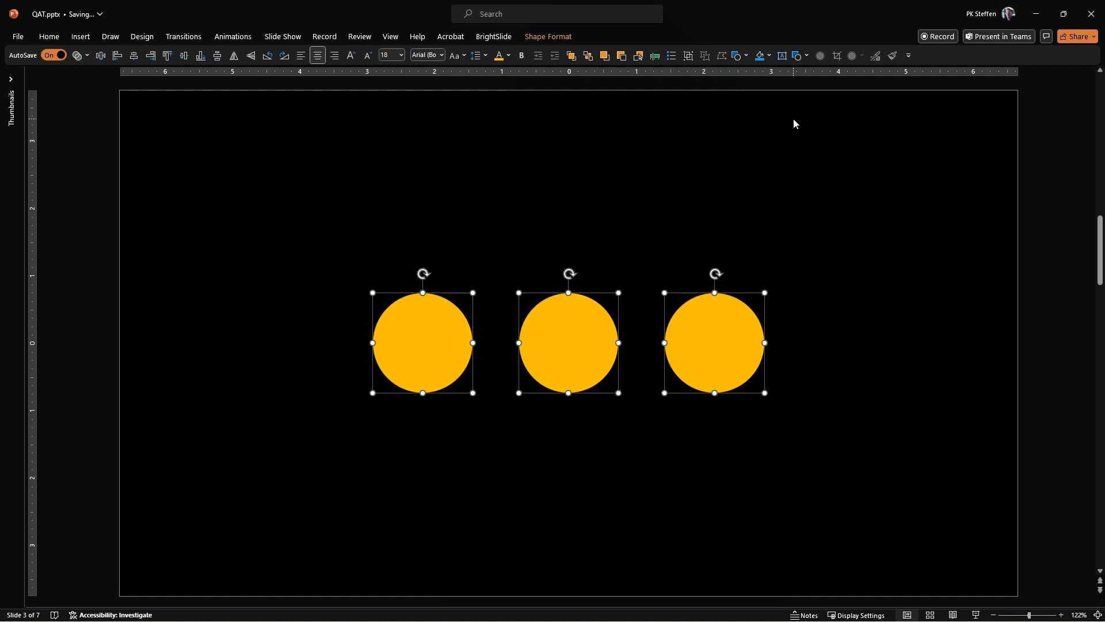
Change the three selected shapes to rectangles, and those to down arrows.
left_click(806, 56)
left_click(798, 87)
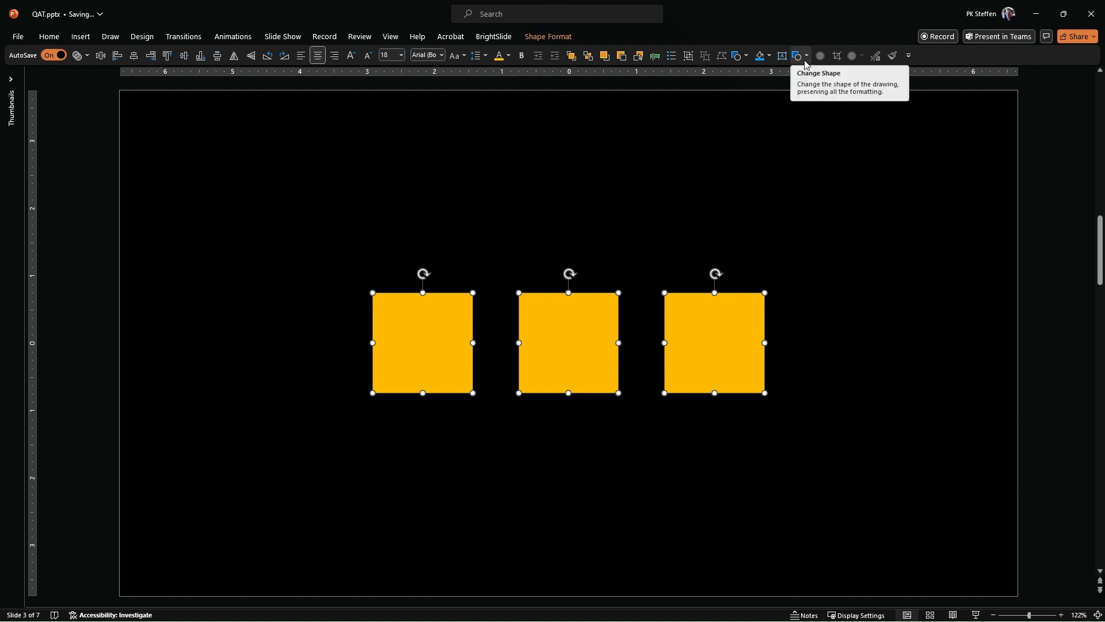
left_click(806, 55)
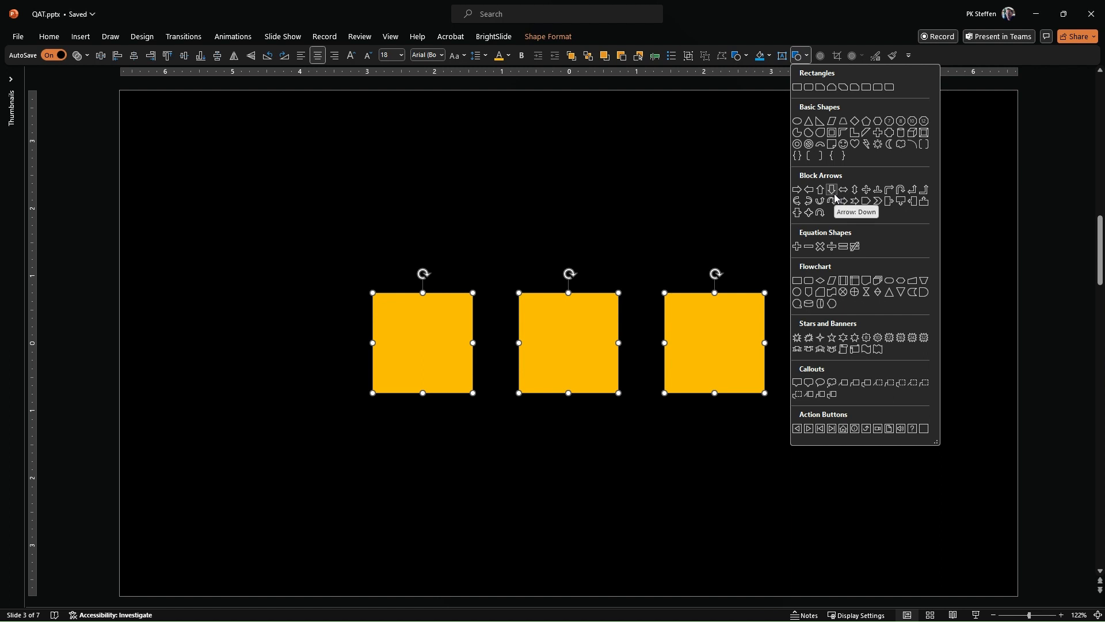
left_click(832, 190)
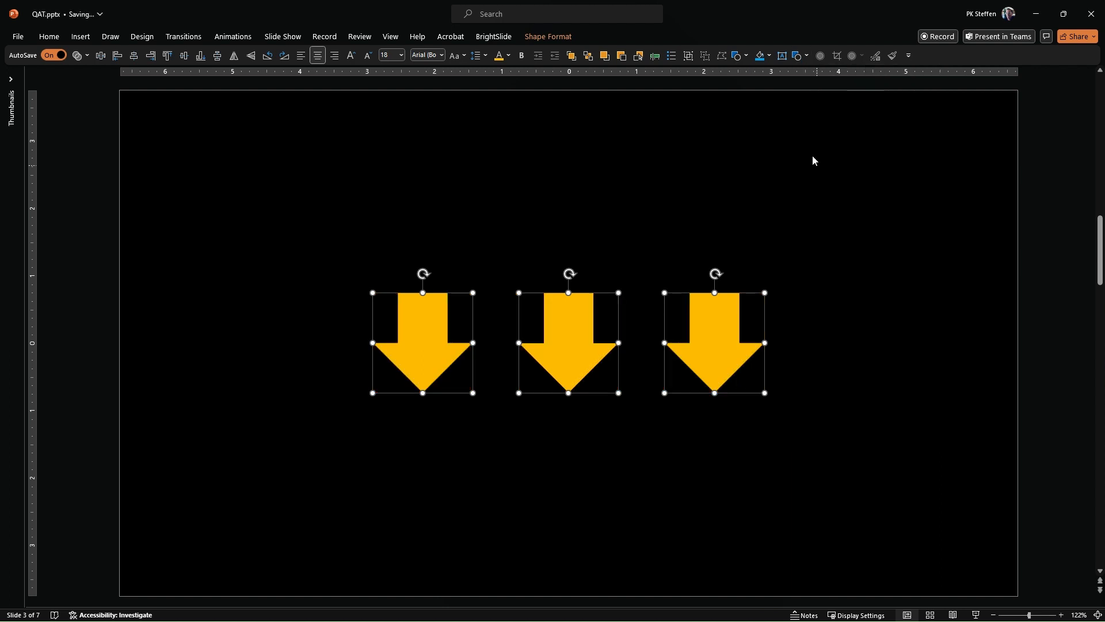
Change the three selected shapes to teardrops and clear the selection.
left_click(807, 56)
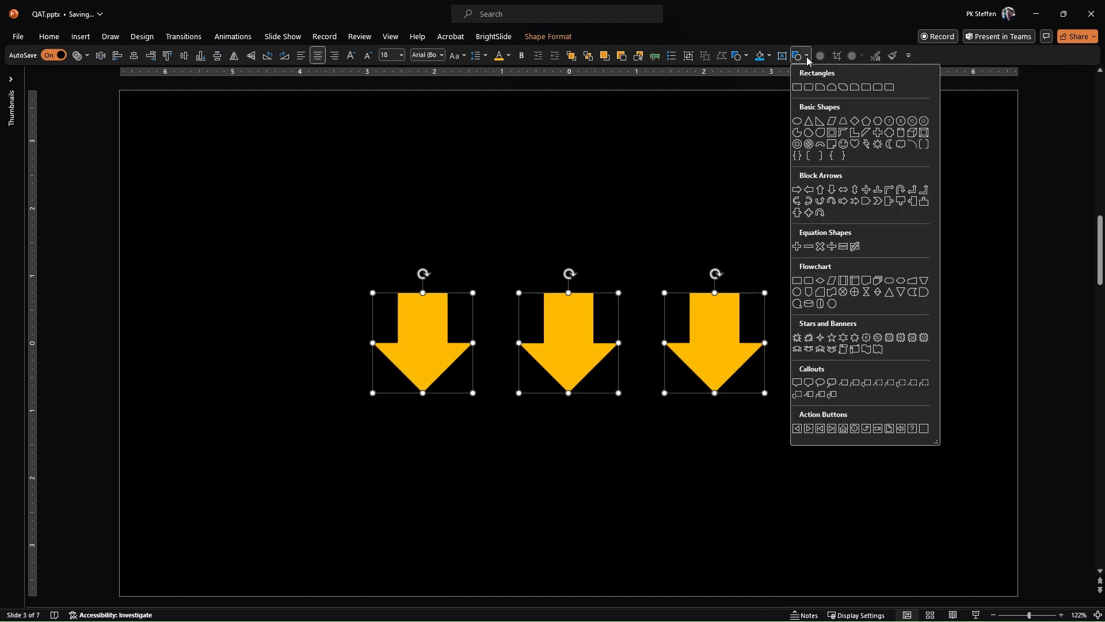
left_click(821, 134)
left_click(909, 229)
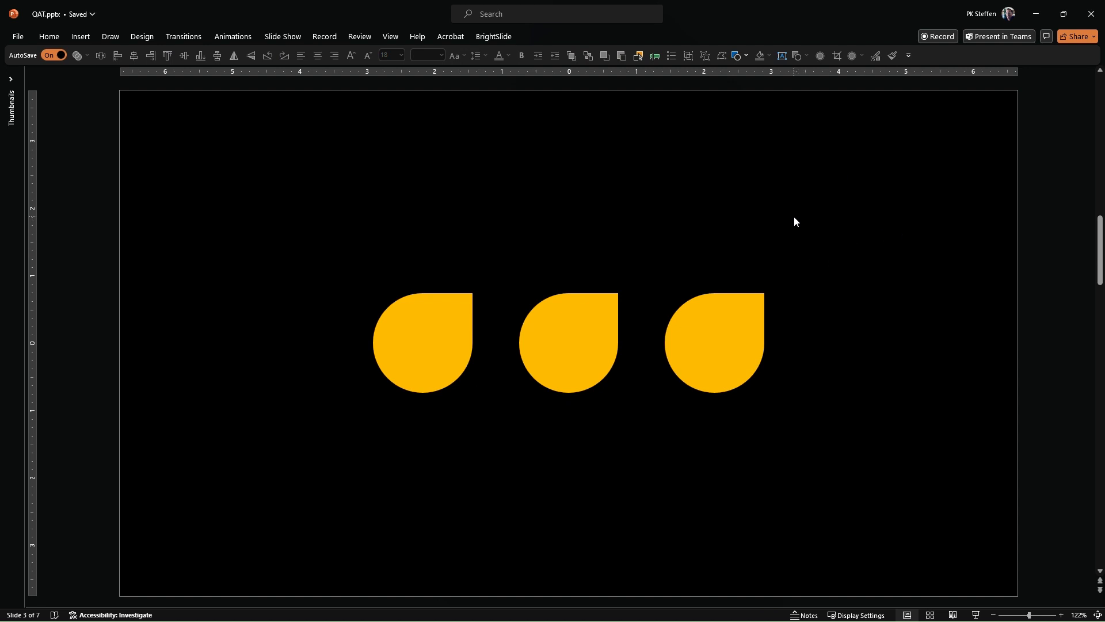
Draw an isosceles triangle to the right of the three teardrops, level with their tops.
left_click(747, 54)
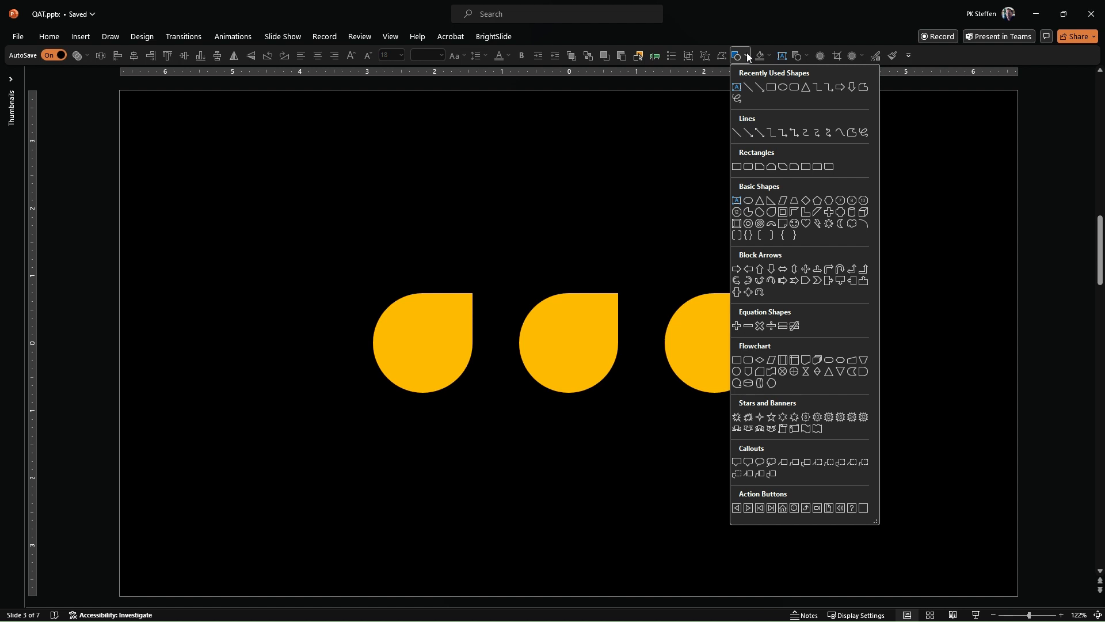
left_click(805, 88)
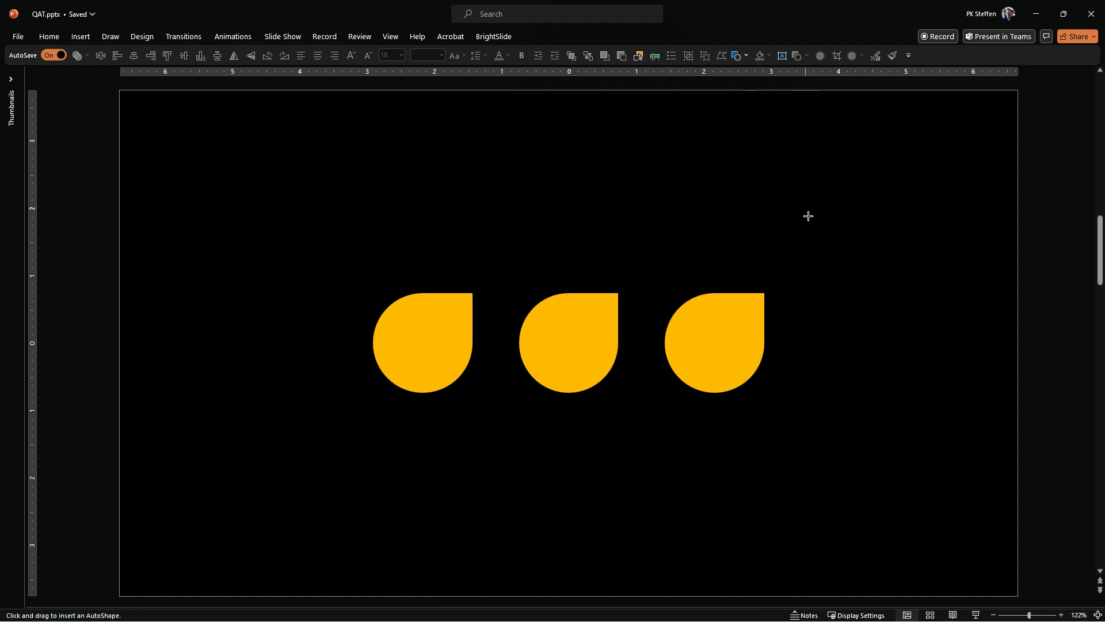
left_click(881, 380)
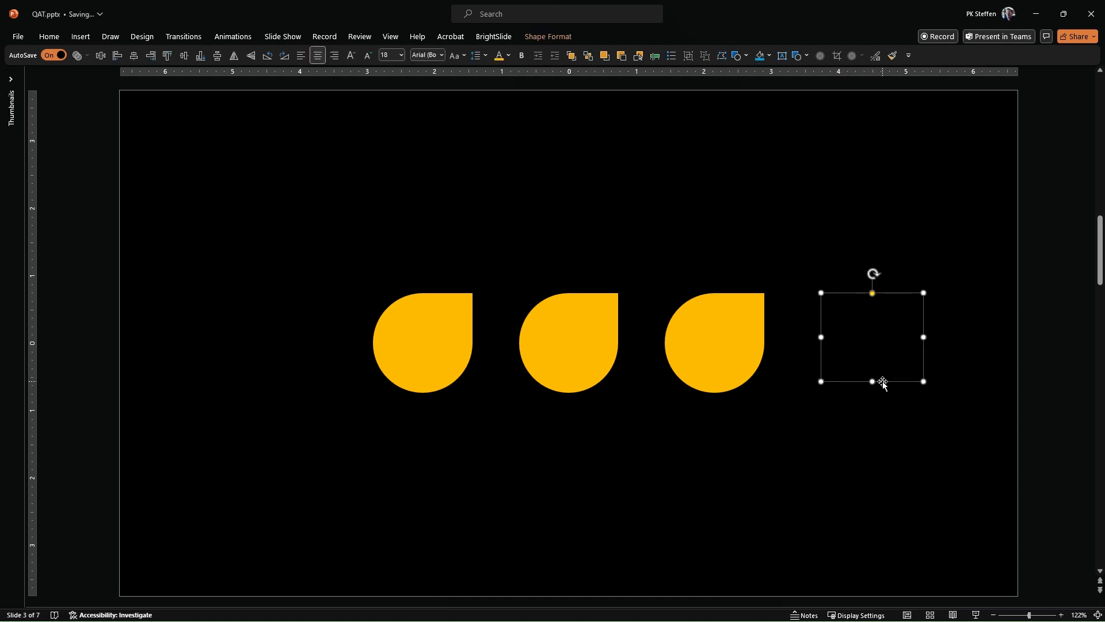
Fill the triangle with blue and enlarge it slightly from its lower-left corner.
left_click(760, 55)
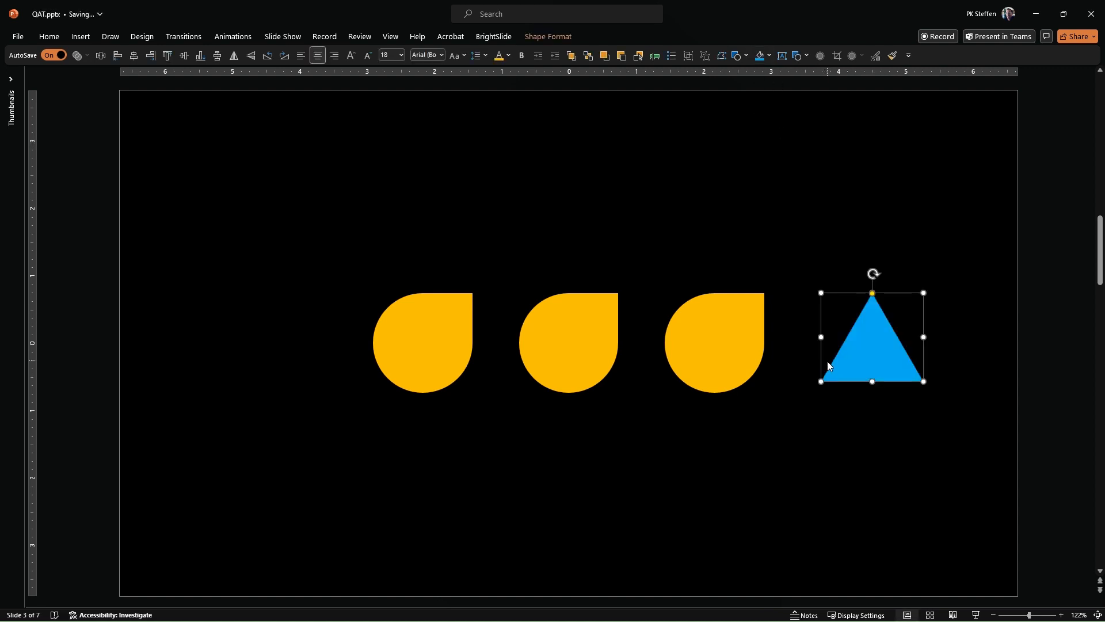
left_click_drag(822, 381, 814, 388)
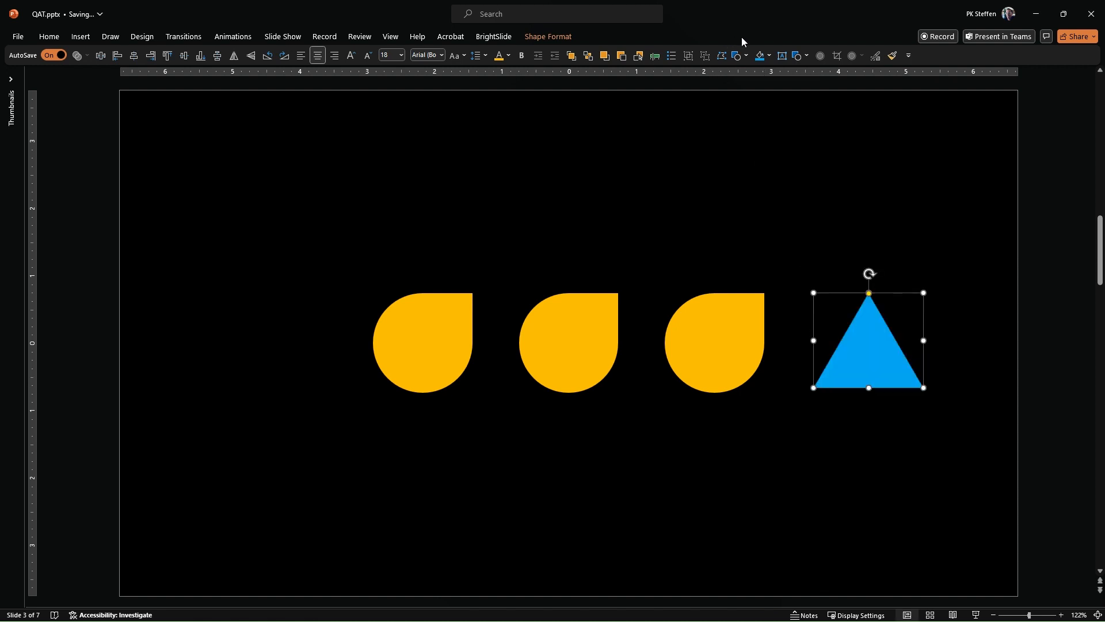
left_click(770, 56)
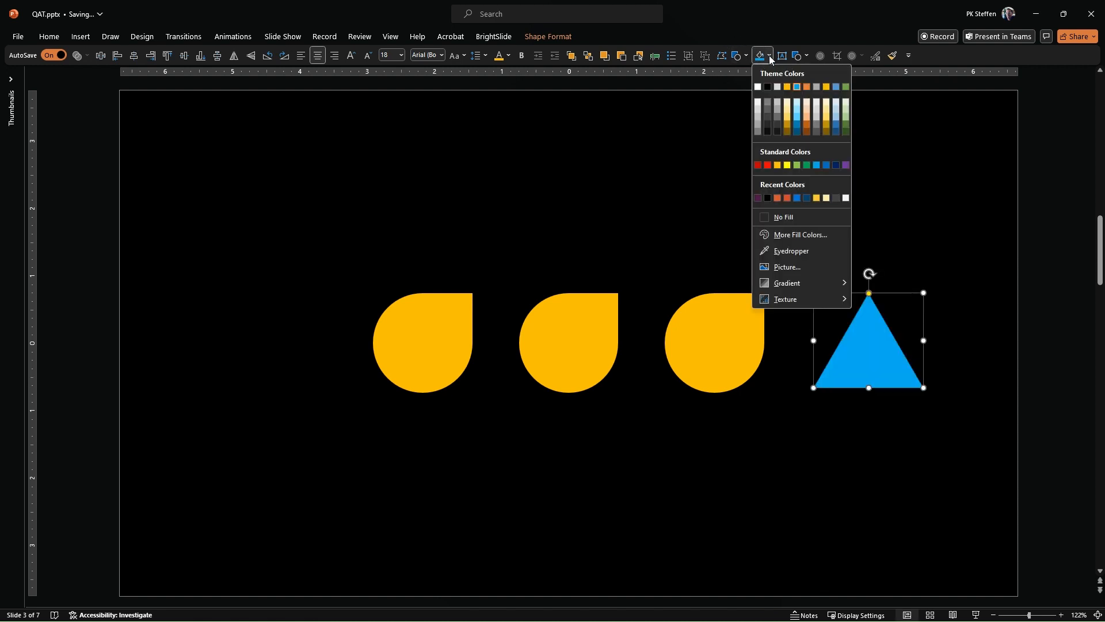
left_click(886, 162)
left_click(886, 161)
Distribute the three teardrops and the triangle horizontally and group them.
left_click_drag(302, 208, 982, 451)
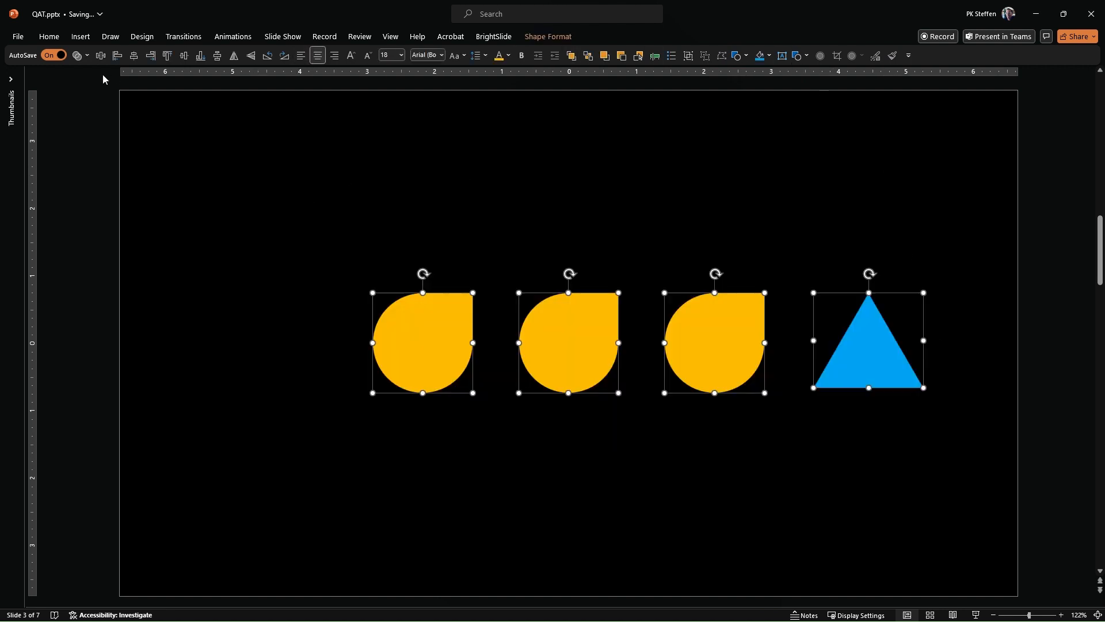
left_click(101, 55)
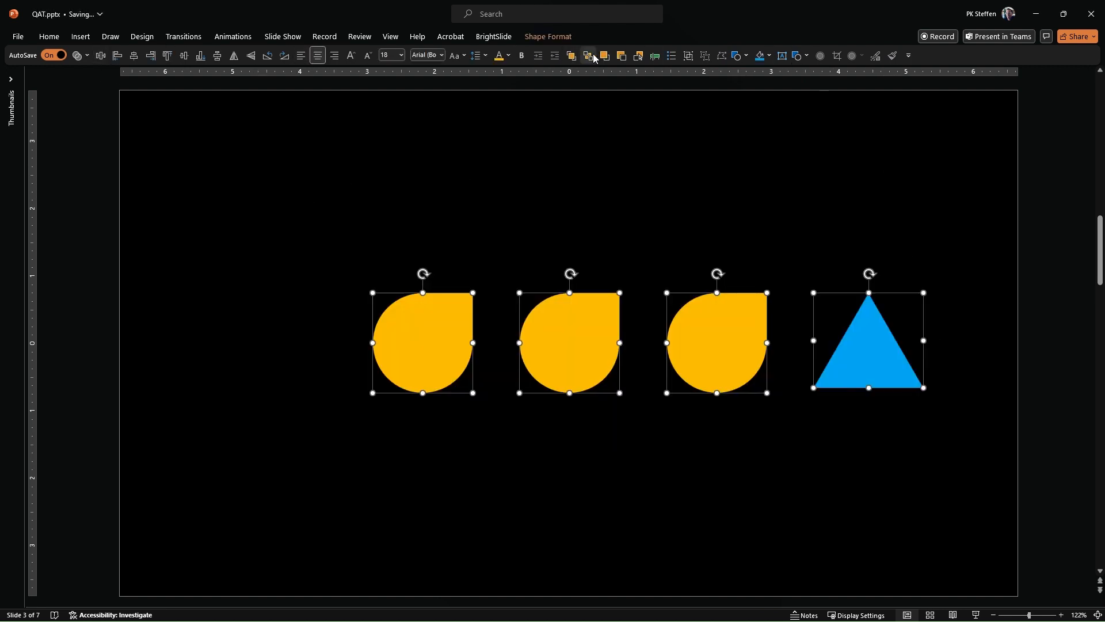
left_click(689, 55)
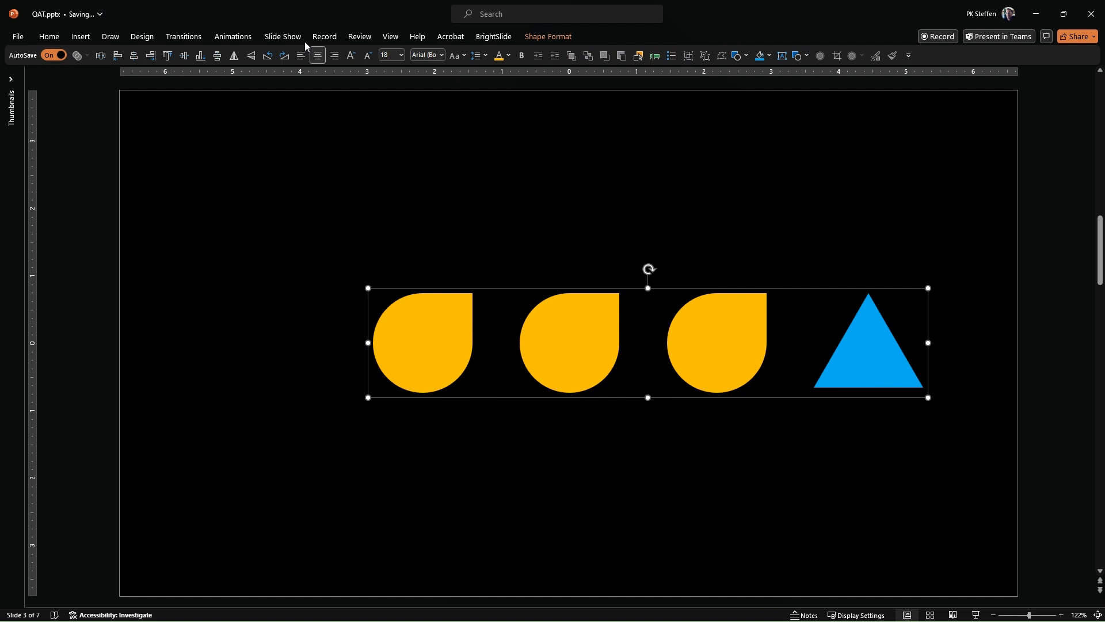
Center the group of four shapes horizontally on the slide, and ungroup it.
left_click(134, 55)
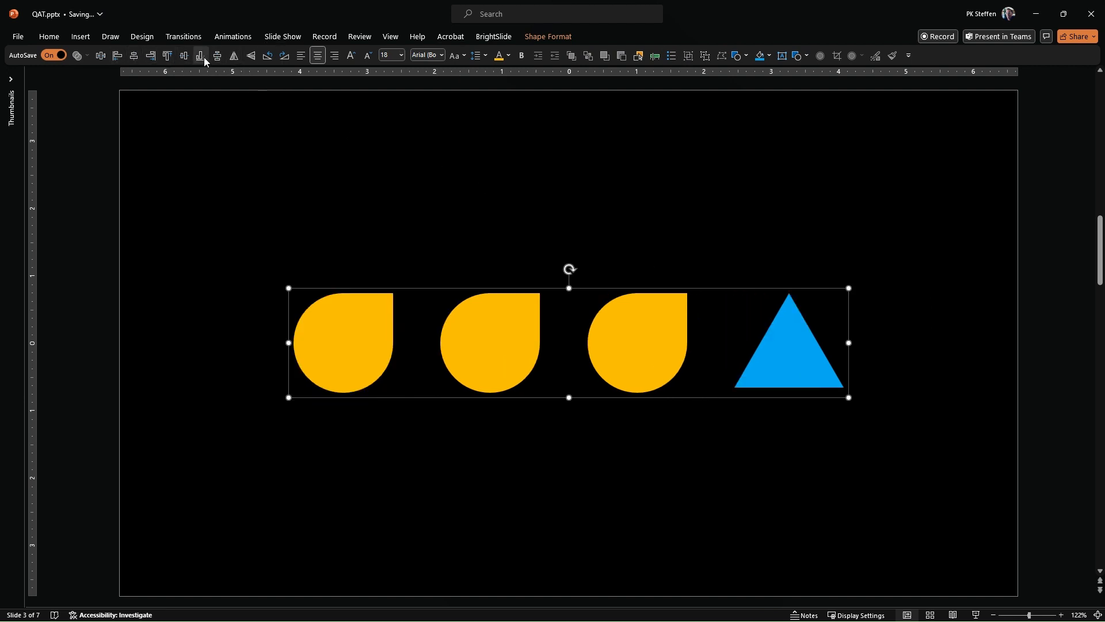
left_click(705, 55)
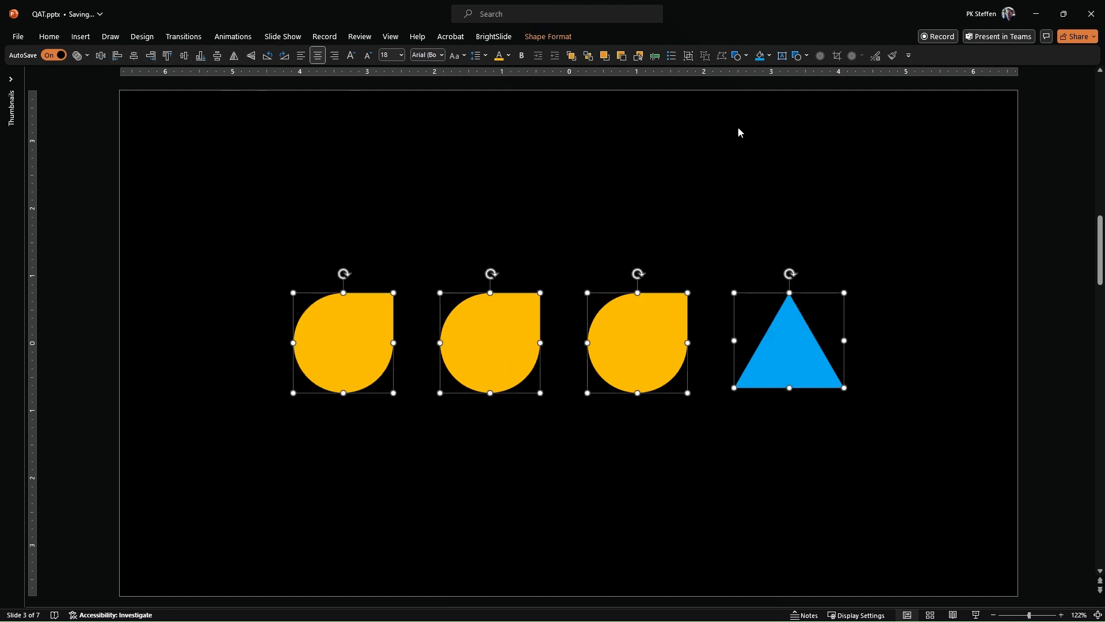
left_click(799, 218)
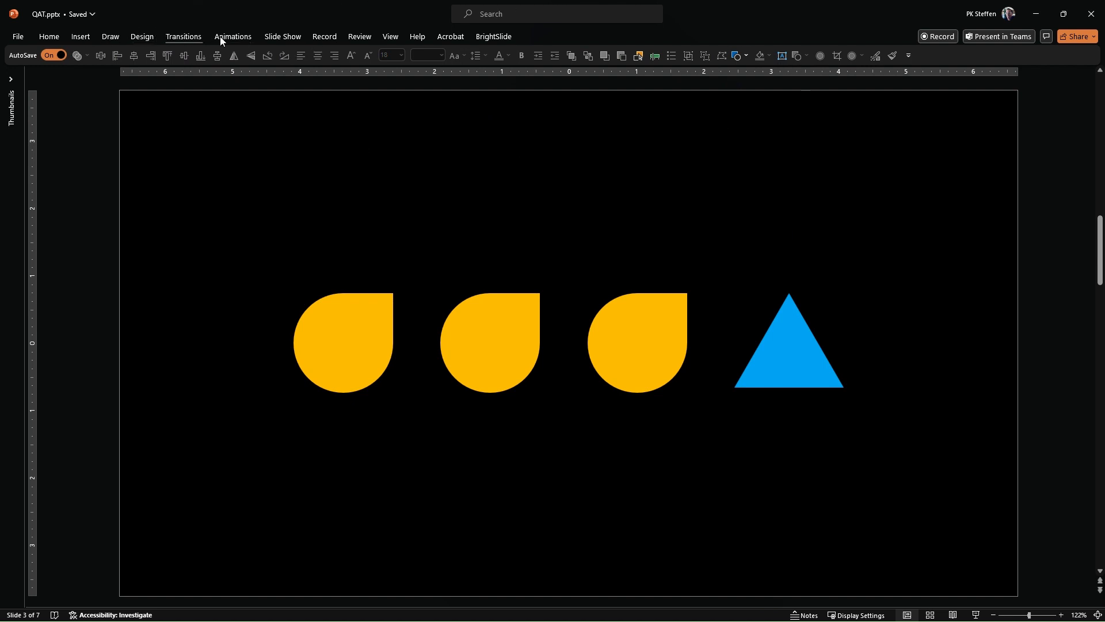
left_click(368, 36)
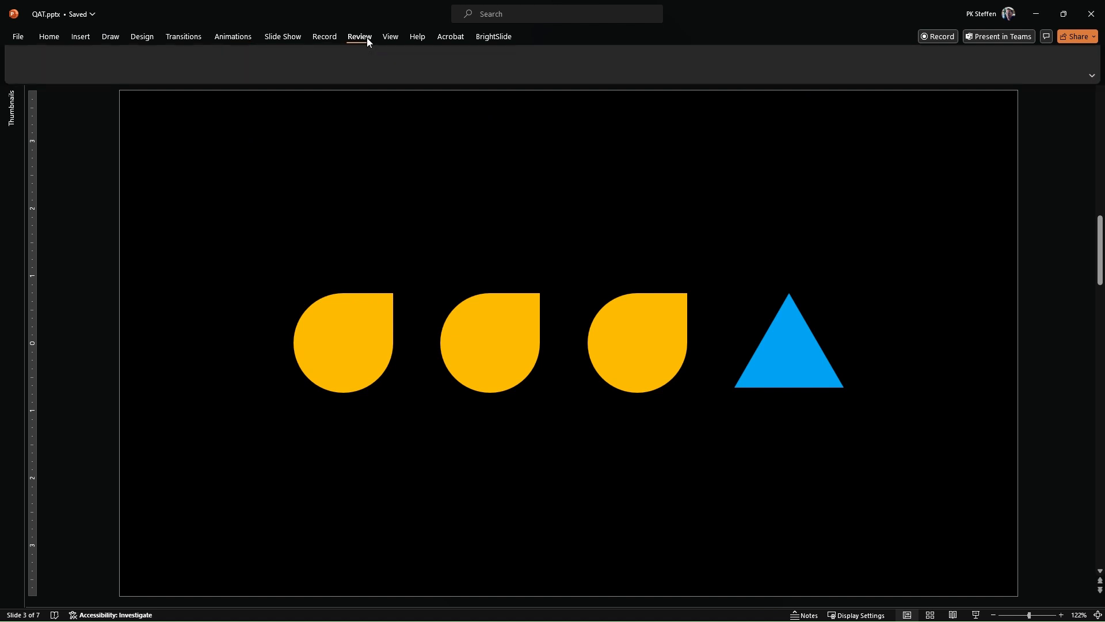
left_click(111, 37)
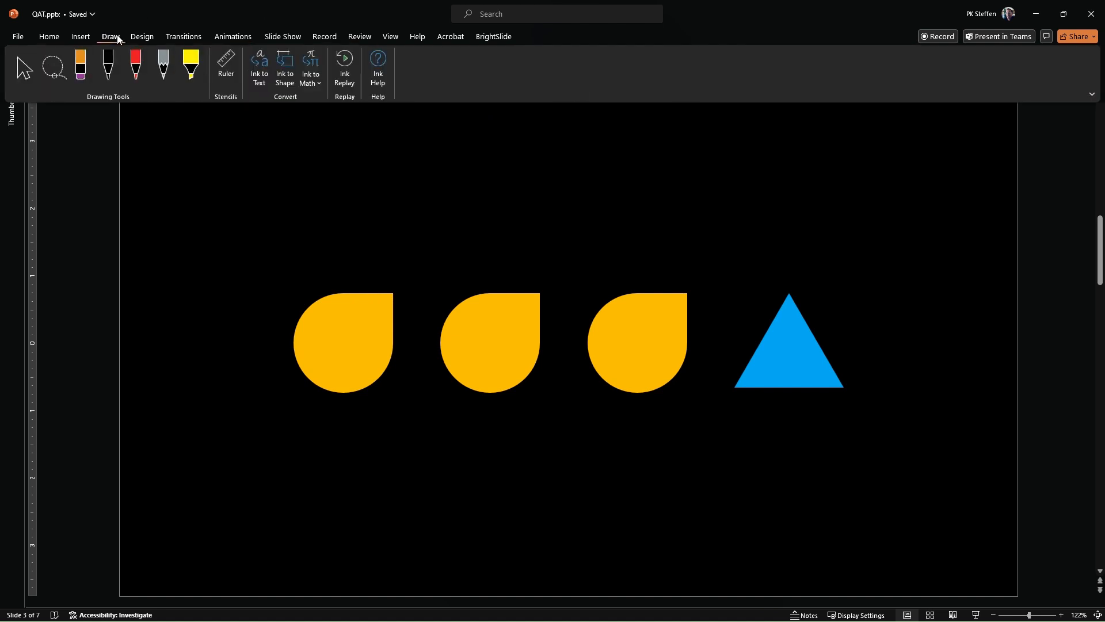
left_click(51, 36)
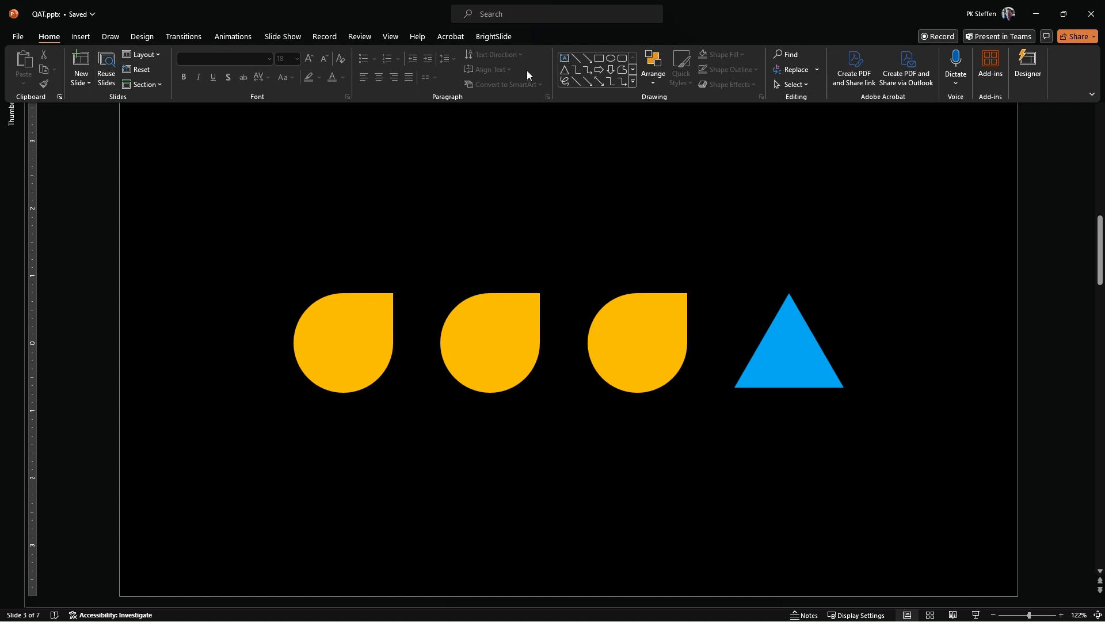
key("ctrl+F1")
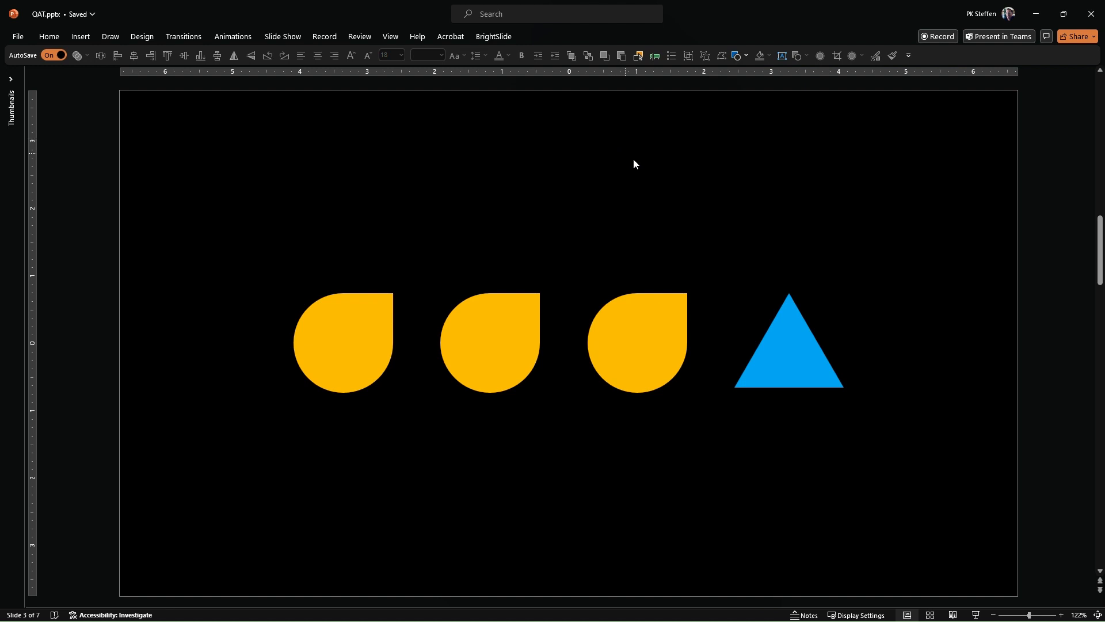
Increase the font size of the word "Text" on slide 4 to 36.
scroll(923, 202, "down", 1)
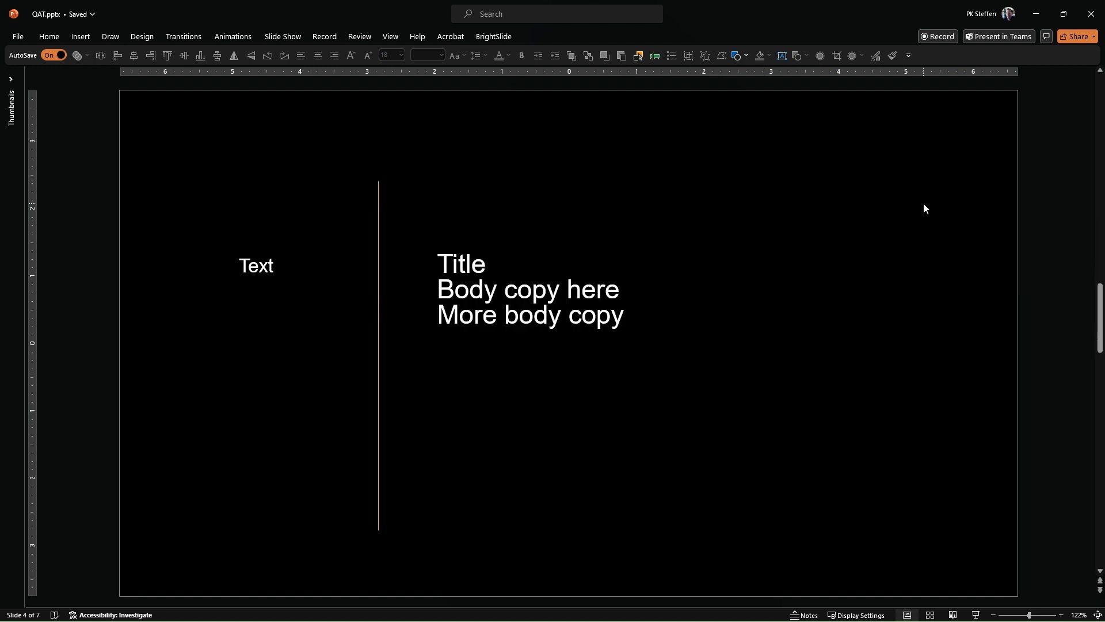
left_click(231, 275)
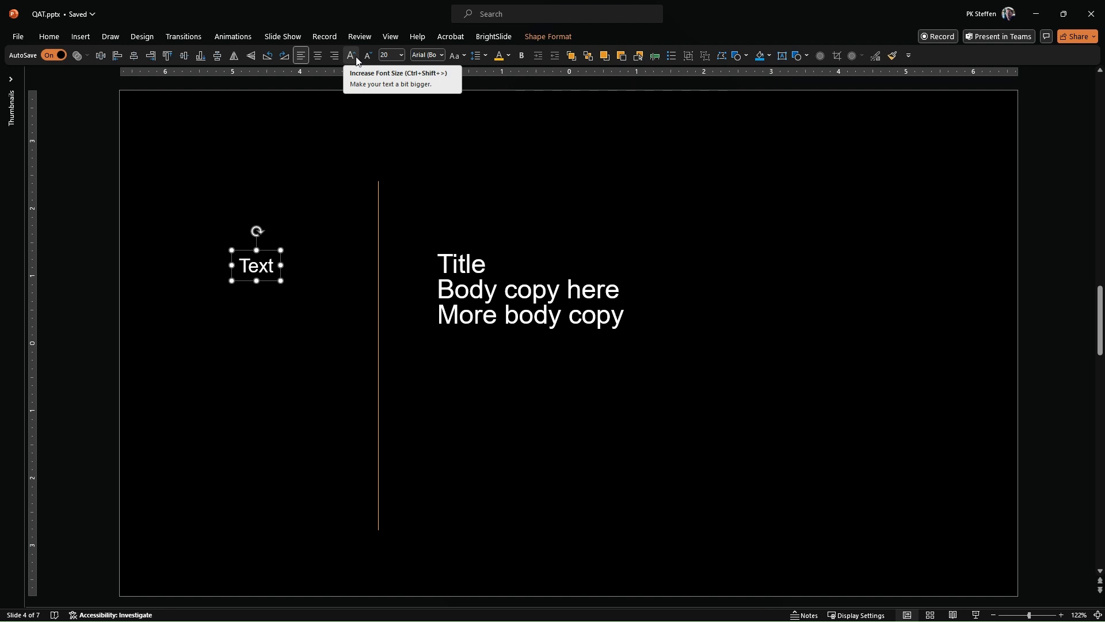
left_click(356, 56)
left_click(357, 57)
left_click(356, 56)
left_click(356, 57)
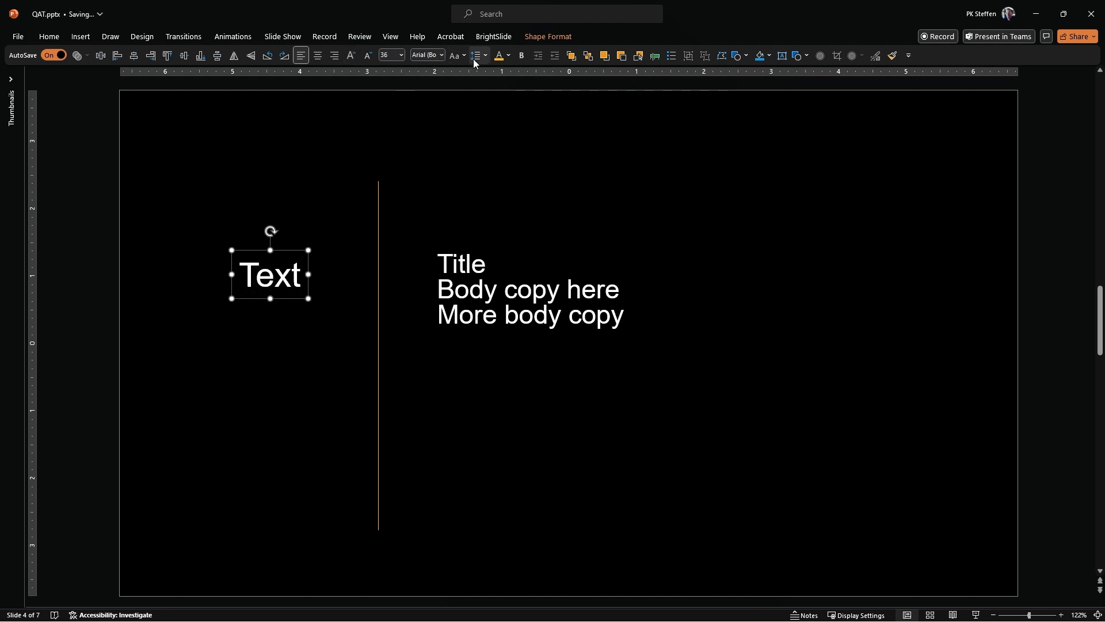
Make the word "Text" gold and bold, and move its text box slightly down.
left_click(498, 58)
left_click_drag(293, 251, 292, 269)
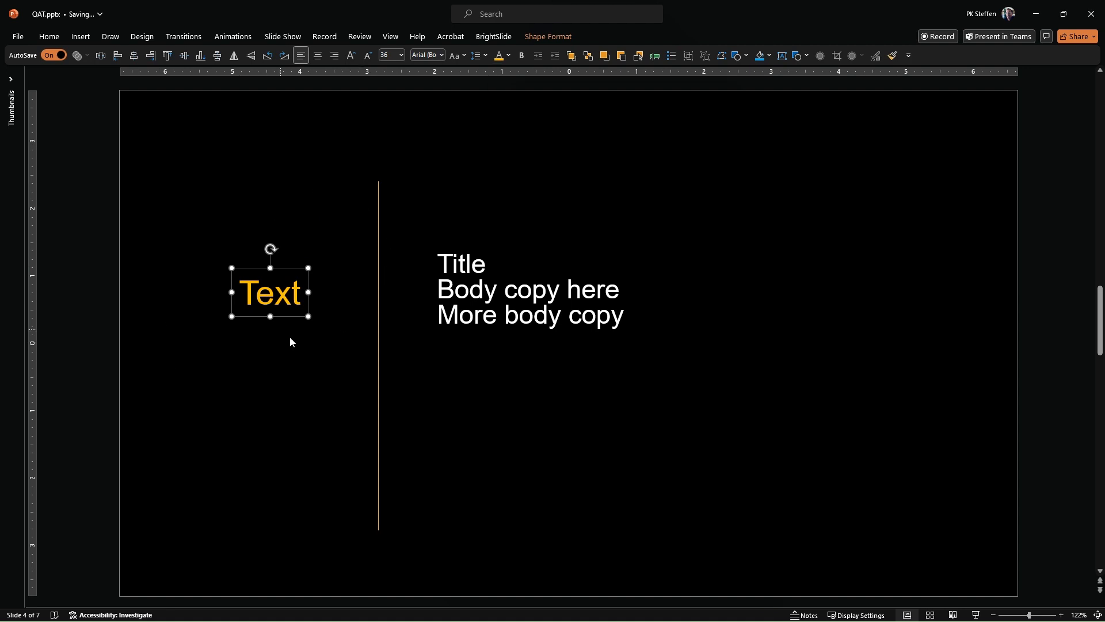
left_click(521, 56)
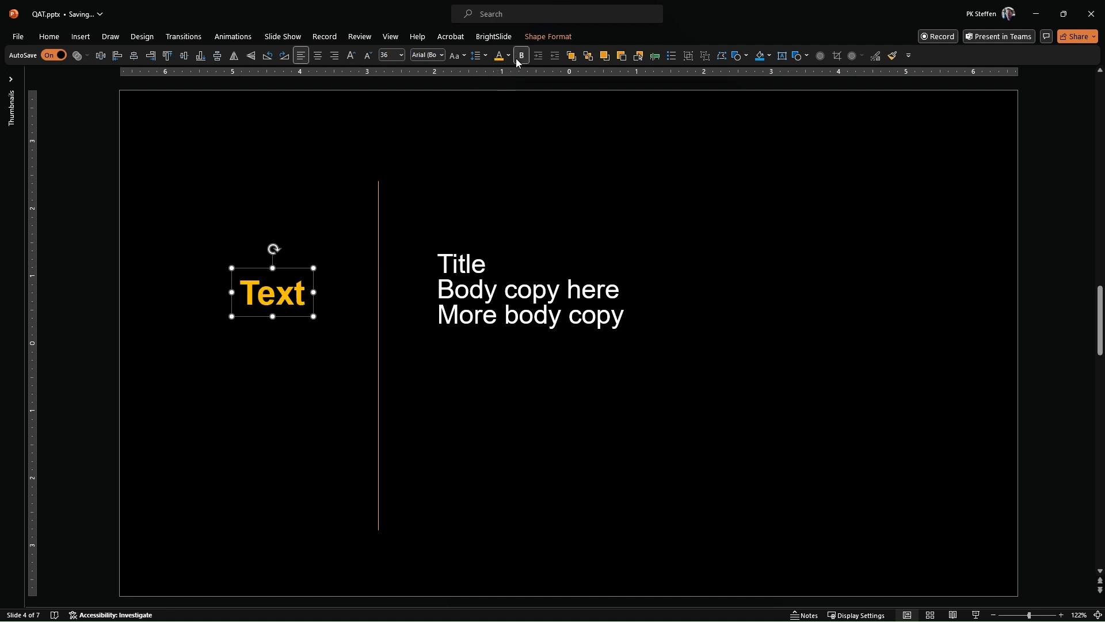
Align the top edges of the "Text" box and the title and body copy box.
left_click(456, 273, "shift")
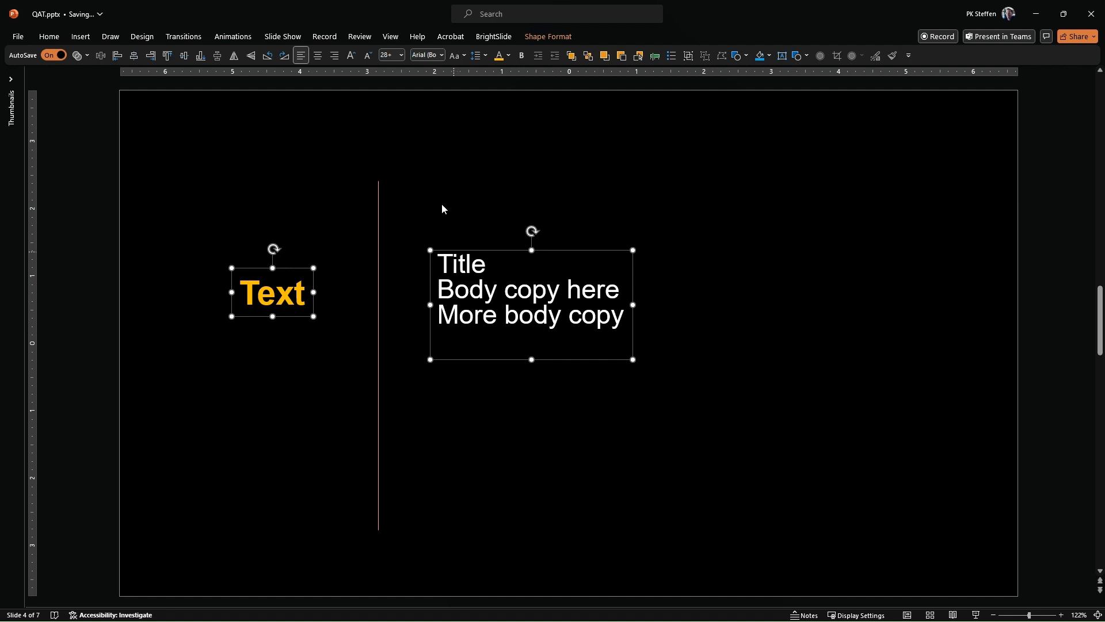
left_click(200, 55)
left_click(168, 55)
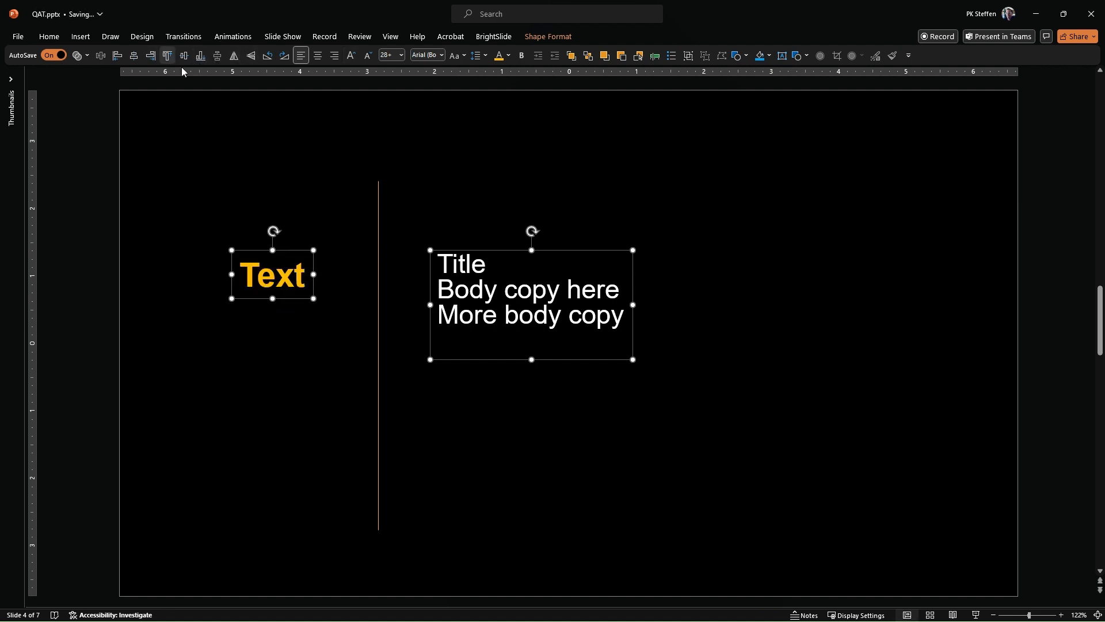
left_click(724, 280)
Set the line spacing of the title and body copy box to Single, and compare it with the previous spacing.
left_click(553, 316)
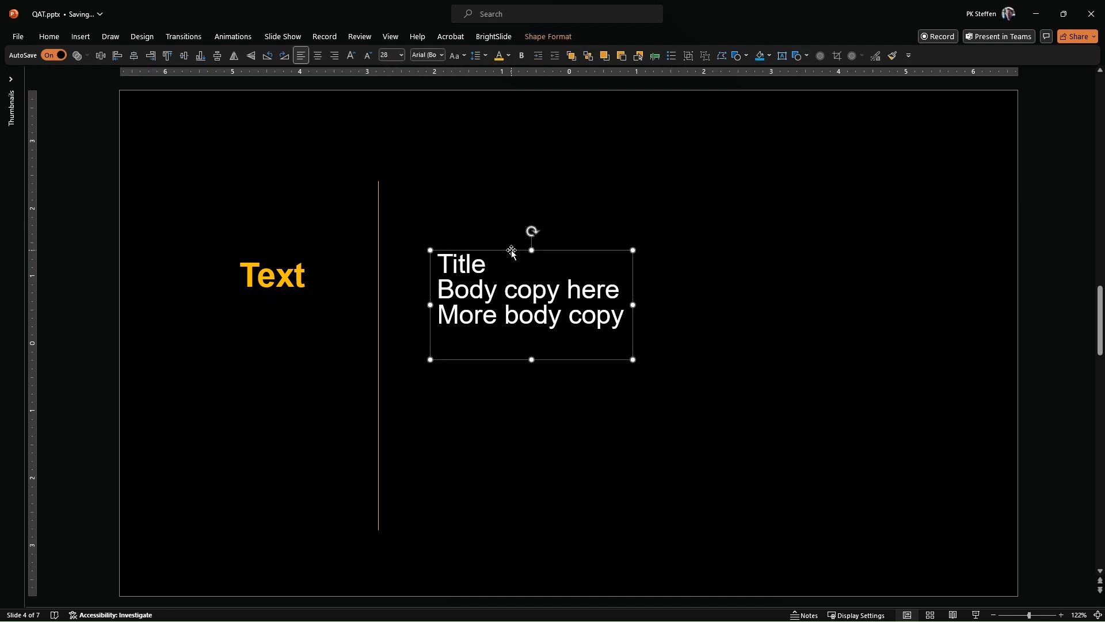
left_click(479, 60)
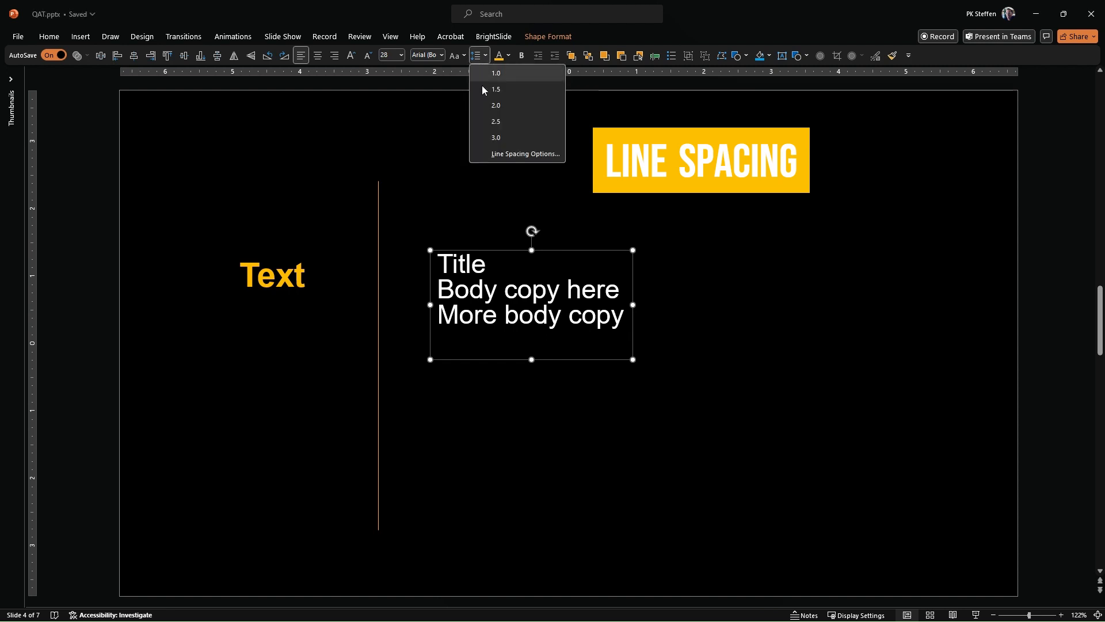
left_click(518, 153)
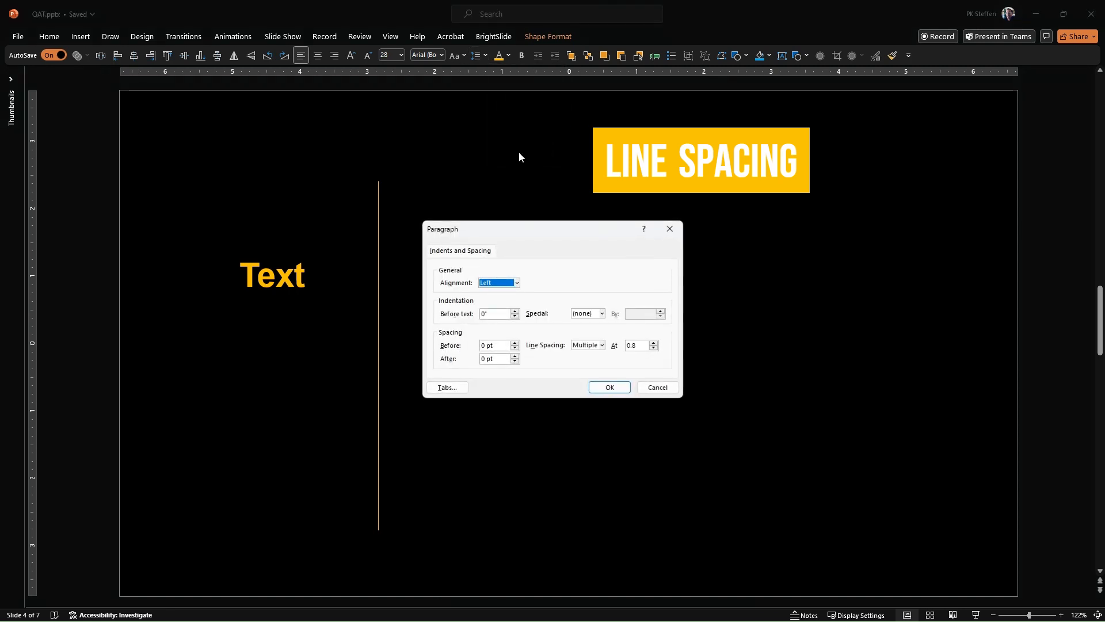
left_click(602, 345)
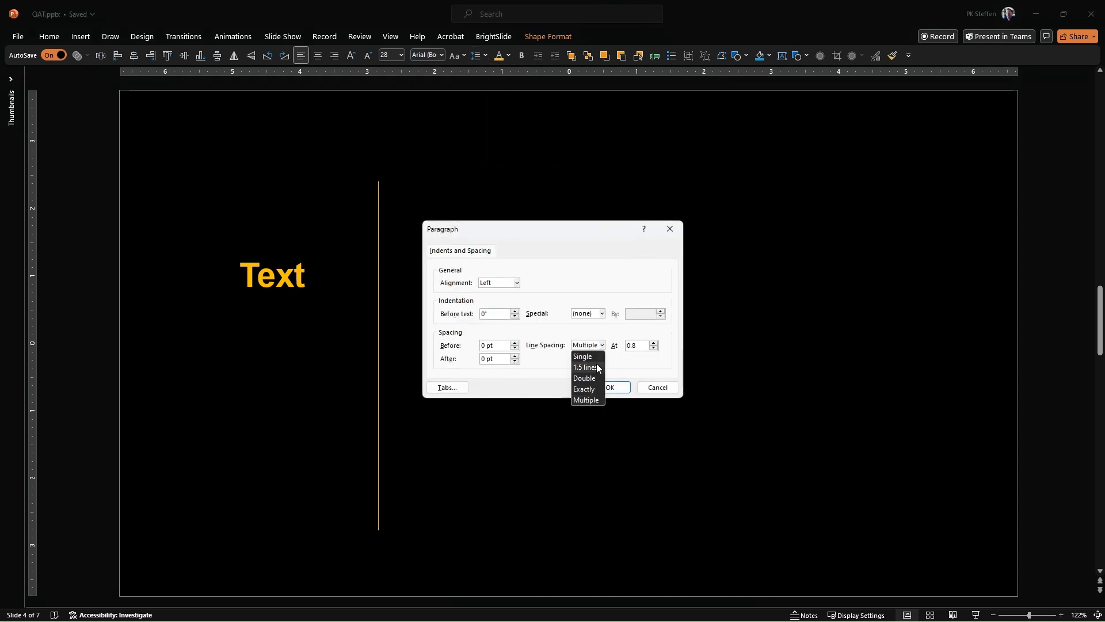
left_click(583, 356)
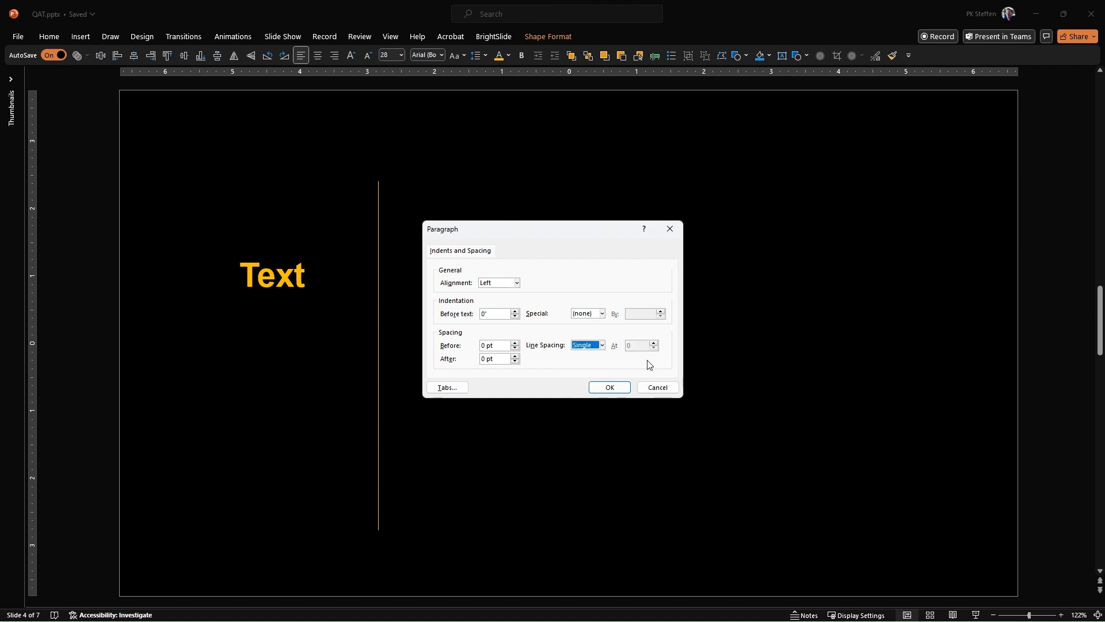
left_click(611, 387)
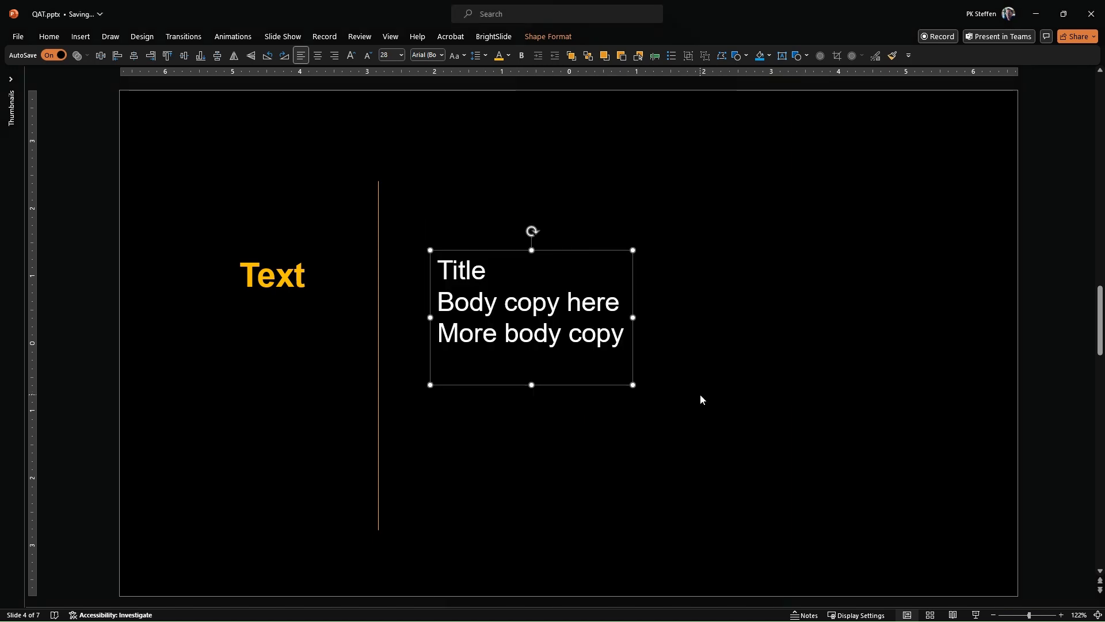
key("ctrl+z")
key("ctrl+y")
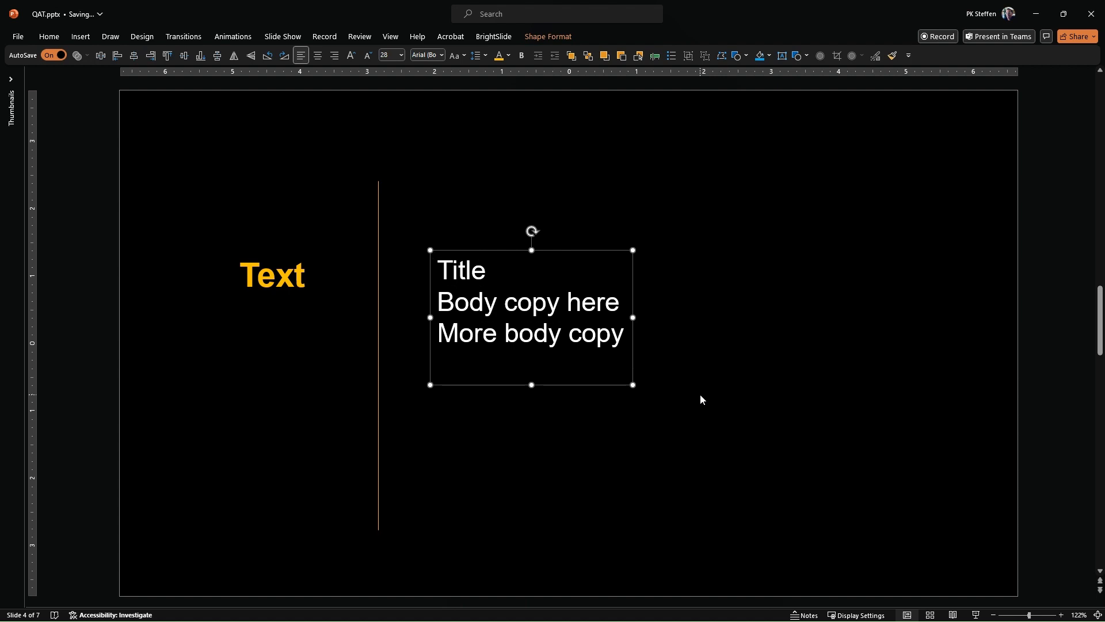
Set the line spacing of the title and body copy box to 1.5 lines, and compare it with single spacing.
left_click(478, 56)
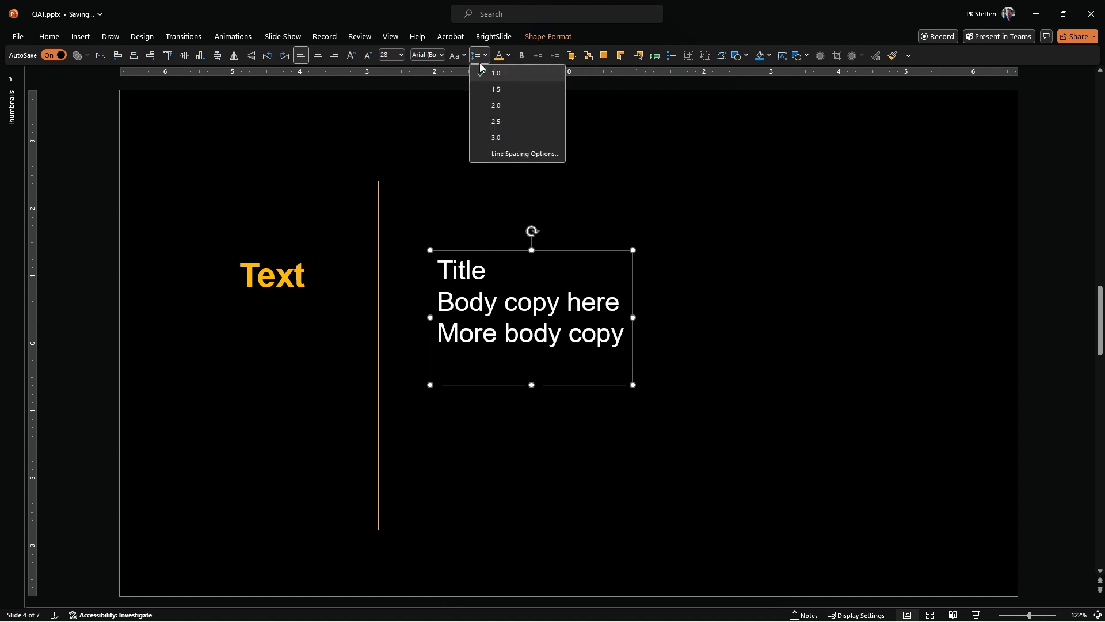
left_click(531, 157)
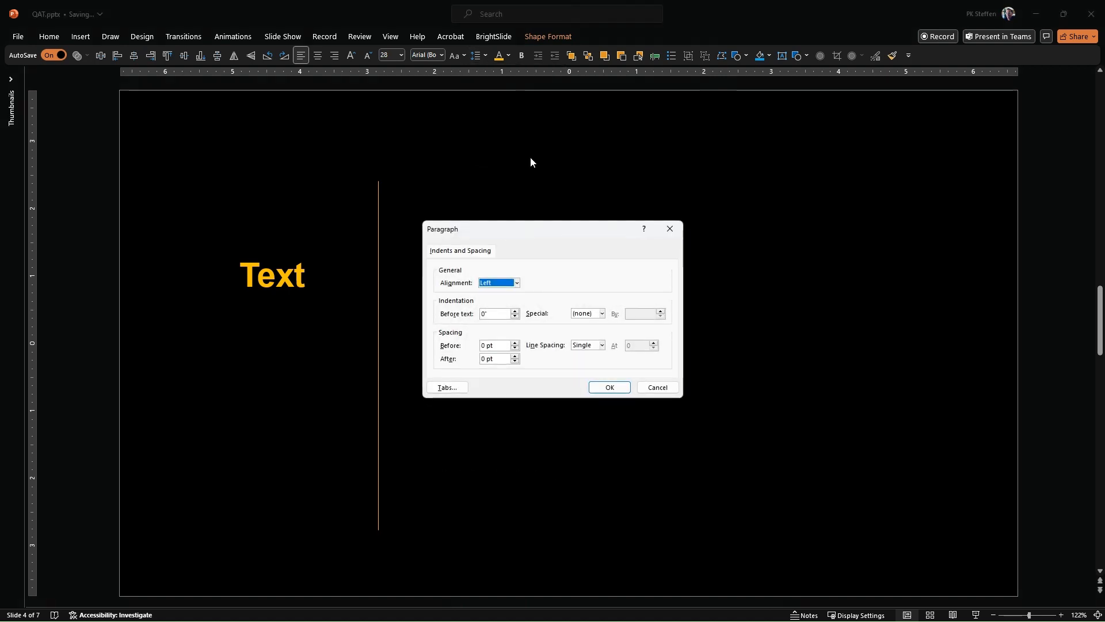
left_click(603, 345)
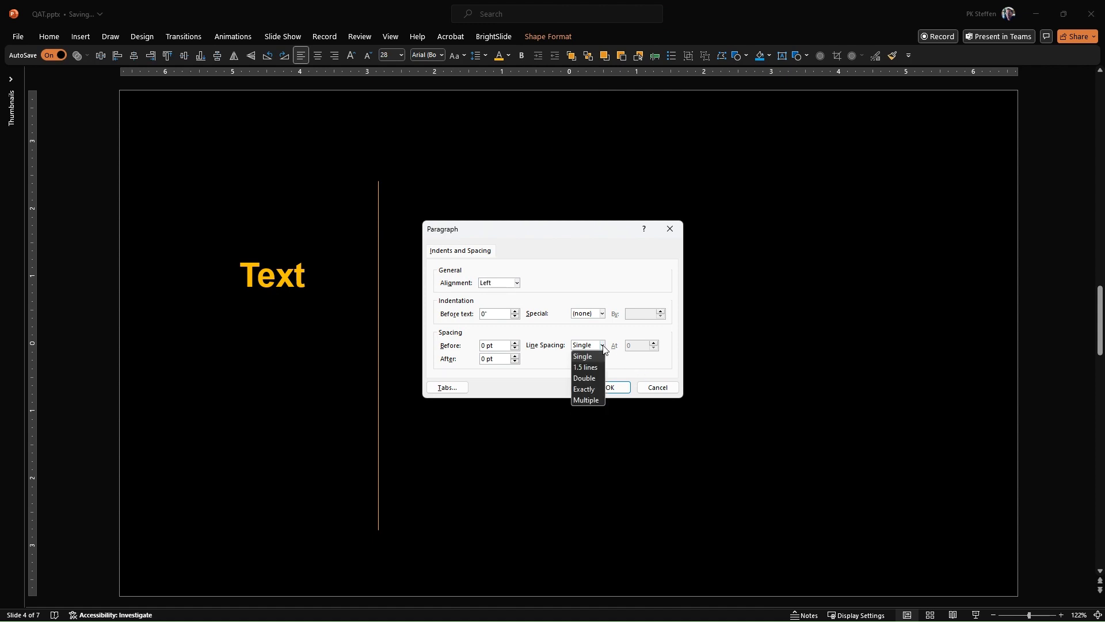
left_click(595, 367)
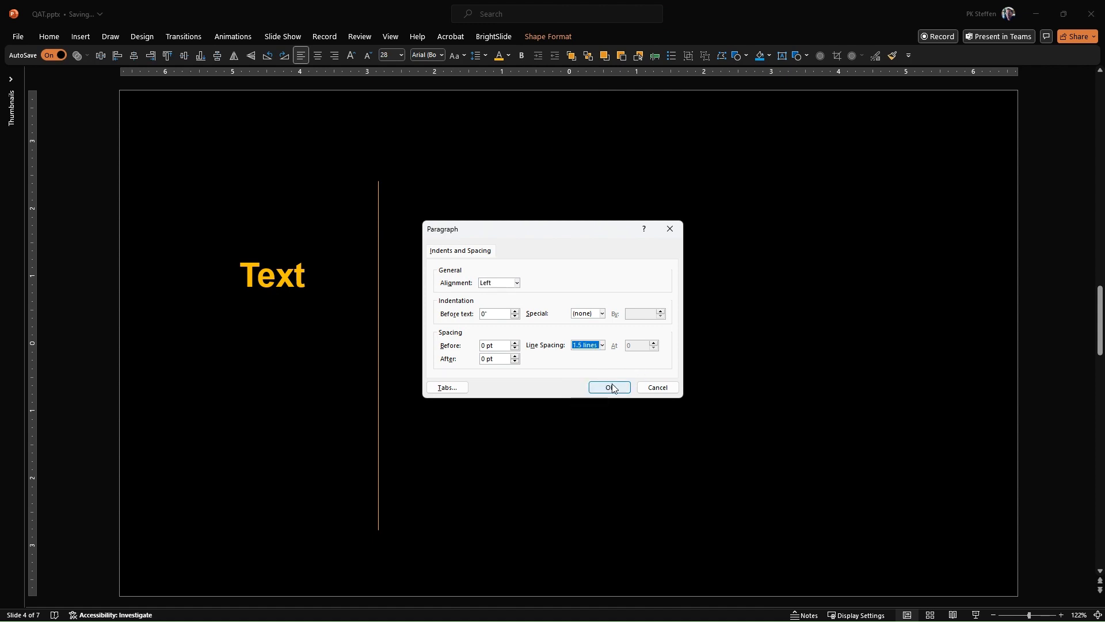
left_click(615, 386)
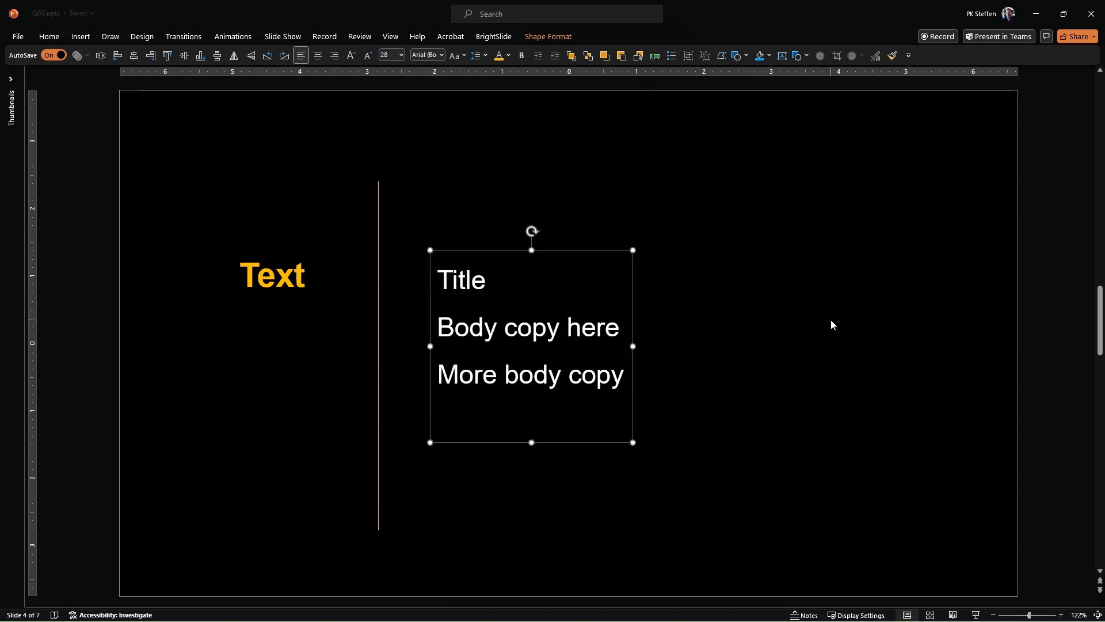
key("ctrl+z")
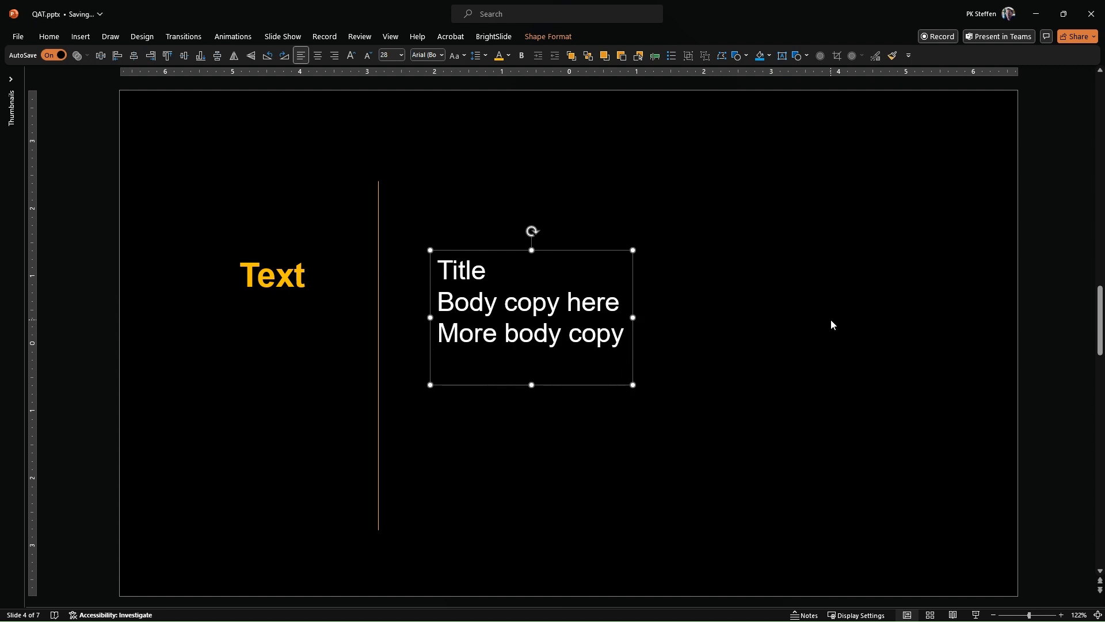
key("ctrl+y")
left_click(832, 324)
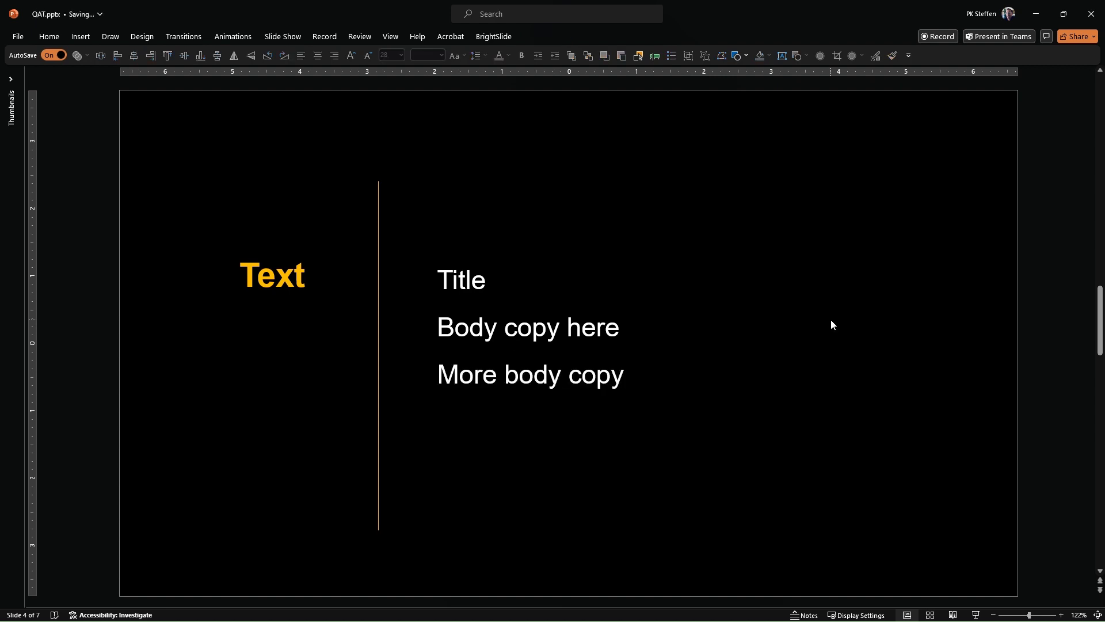
Copy the formatting of the word "Text" to the title and body copy box with the Format Painter.
left_click(309, 285)
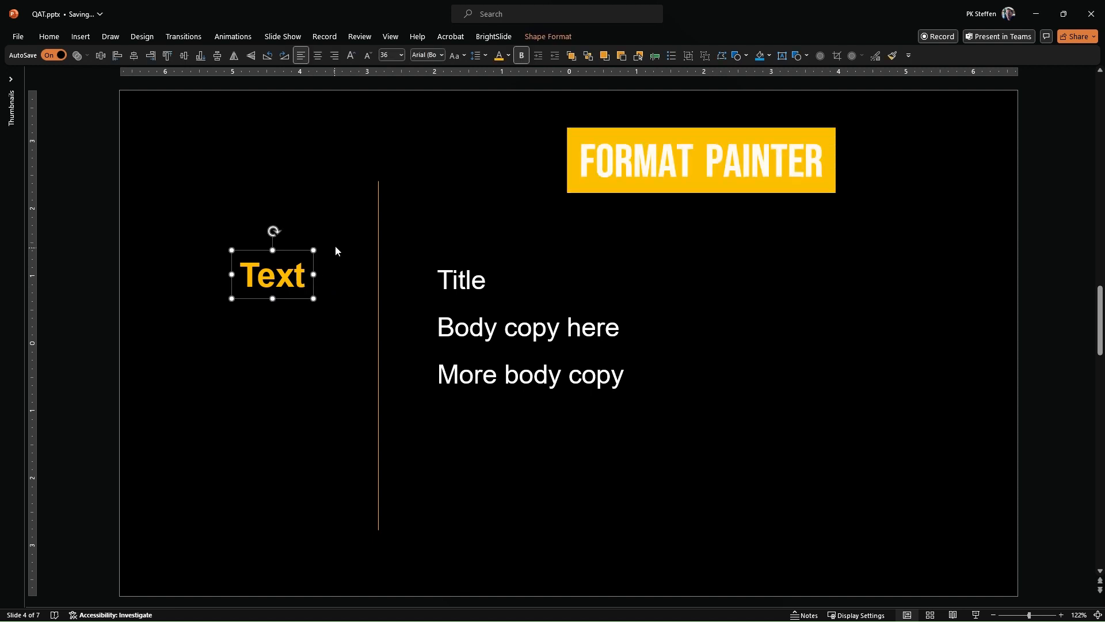
left_click(891, 58)
left_click(450, 279)
left_click(450, 279)
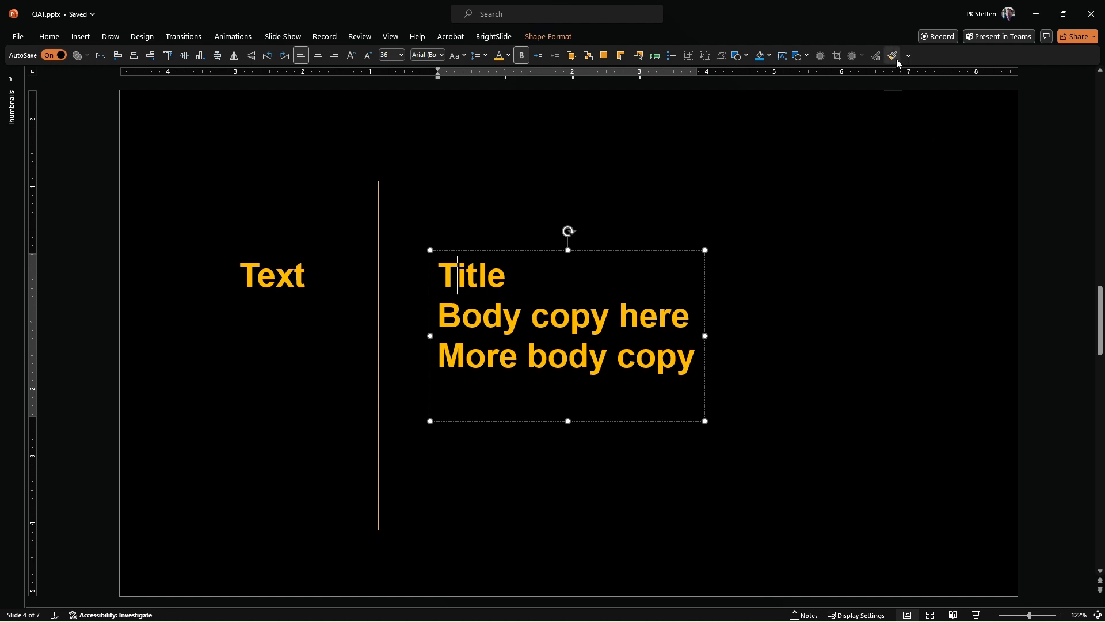
left_click(856, 227)
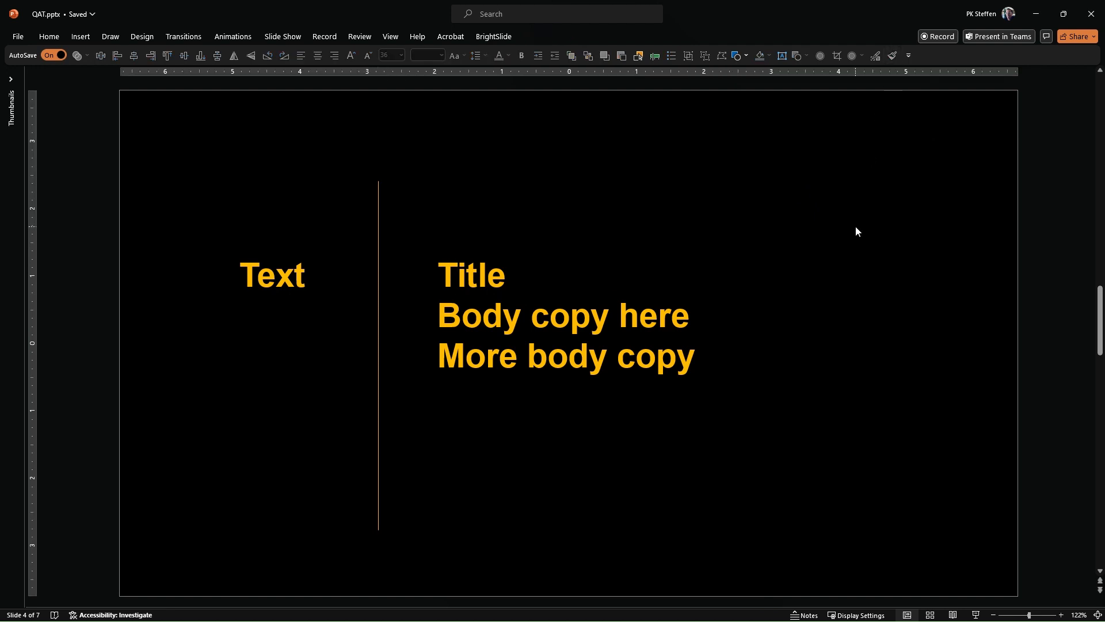
Crop the bridge picture on slide 5 to an oval shape.
scroll(855, 226, "down", 1)
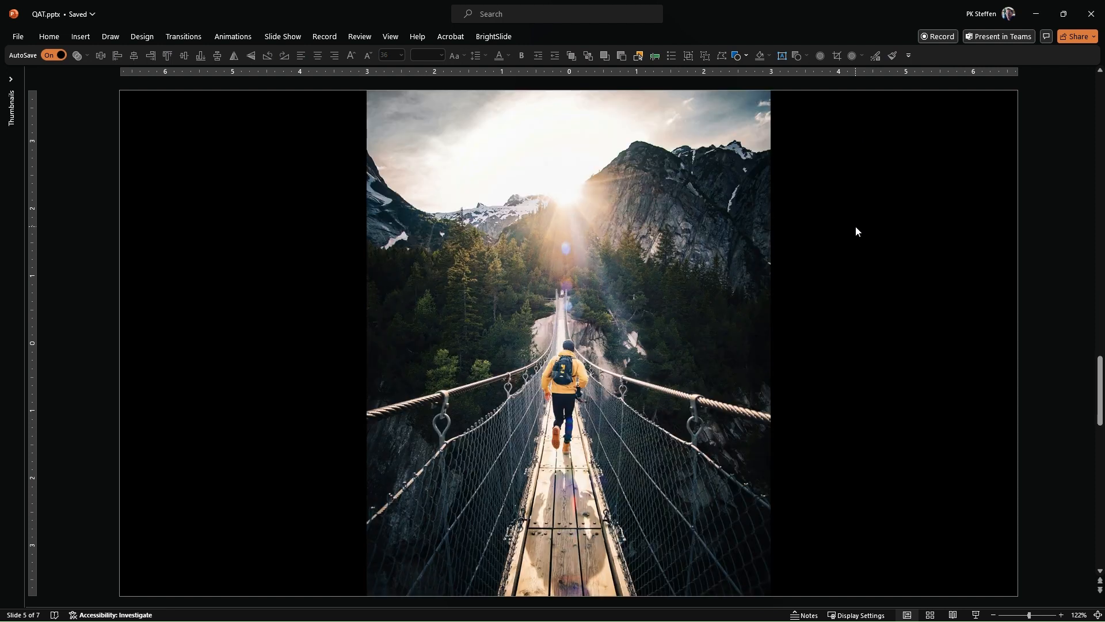
left_click(602, 254)
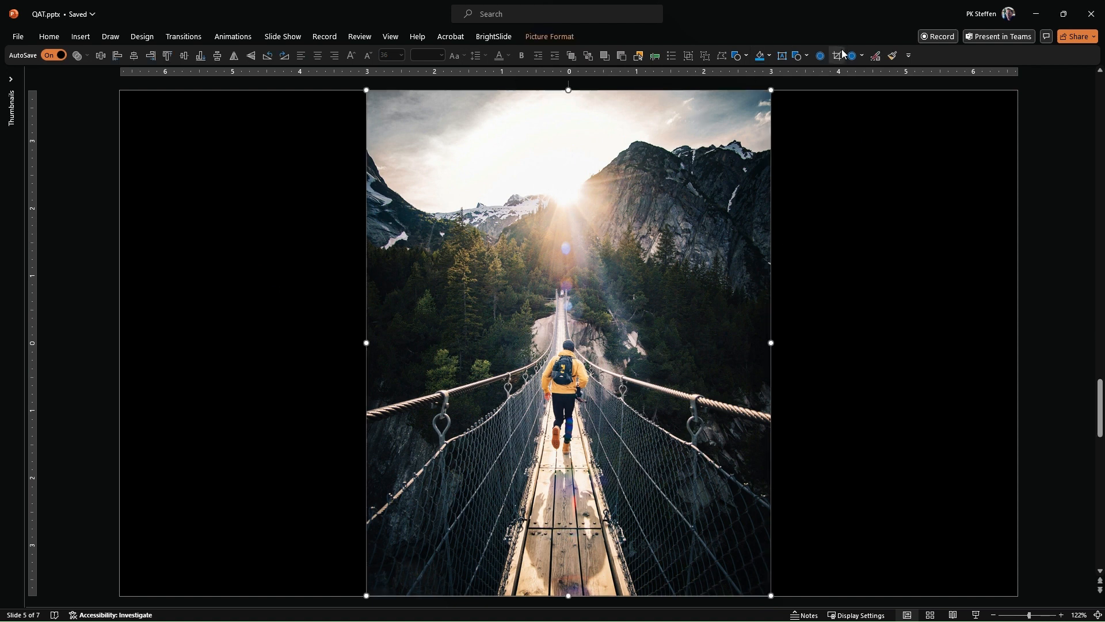
left_click(808, 56)
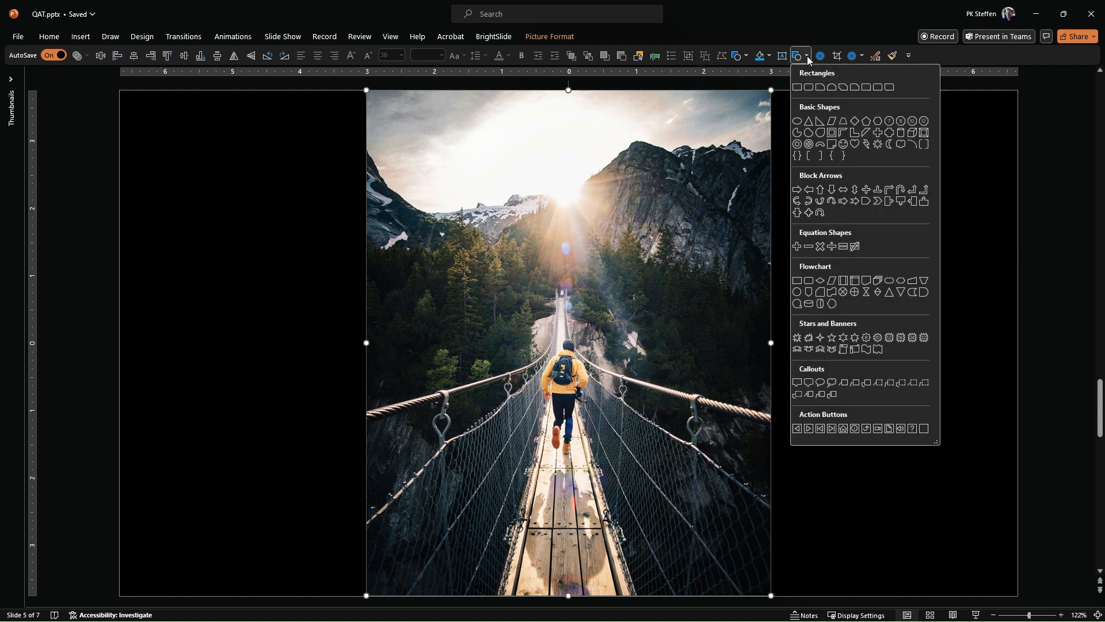
left_click(797, 121)
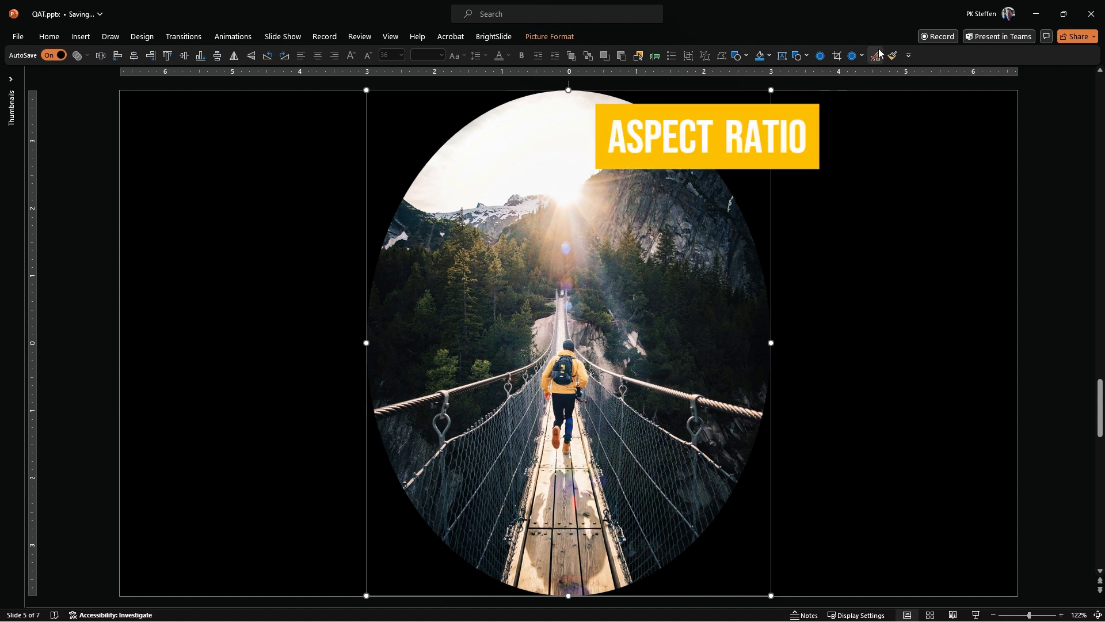
Crop the oval bridge picture to a square 1:1 aspect ratio and apply the crop.
left_click(861, 56)
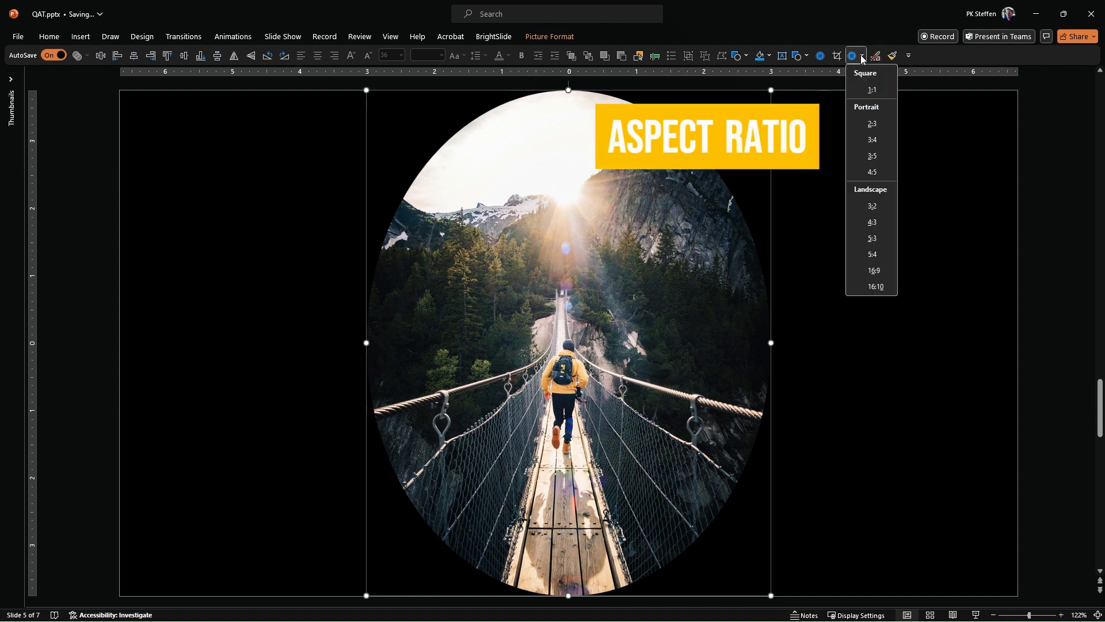
left_click(872, 91)
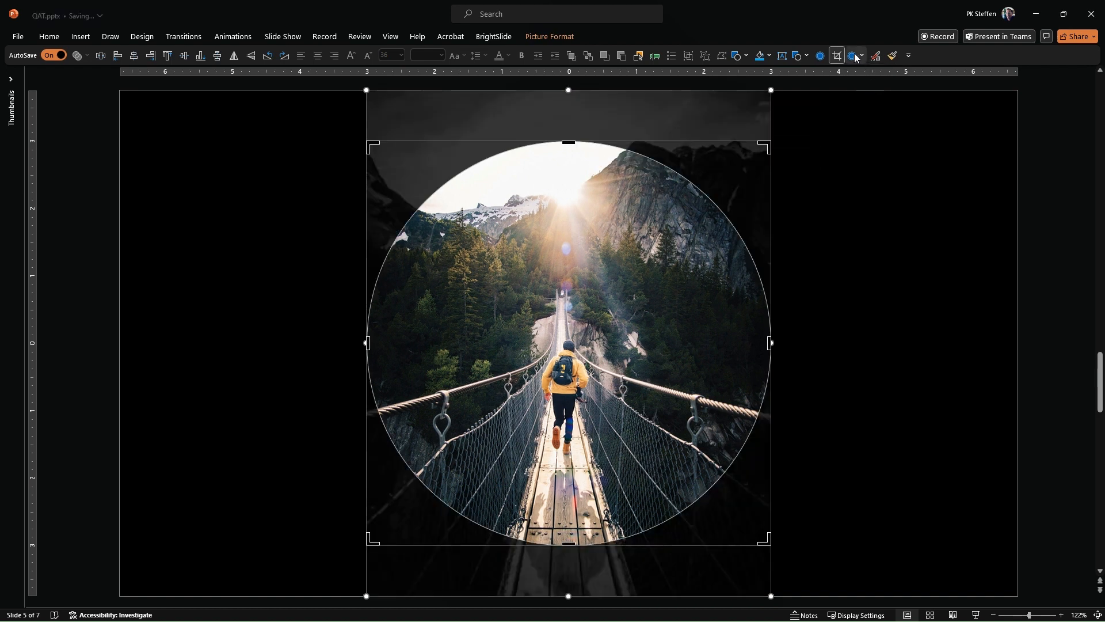
left_click(882, 238)
left_click(676, 264)
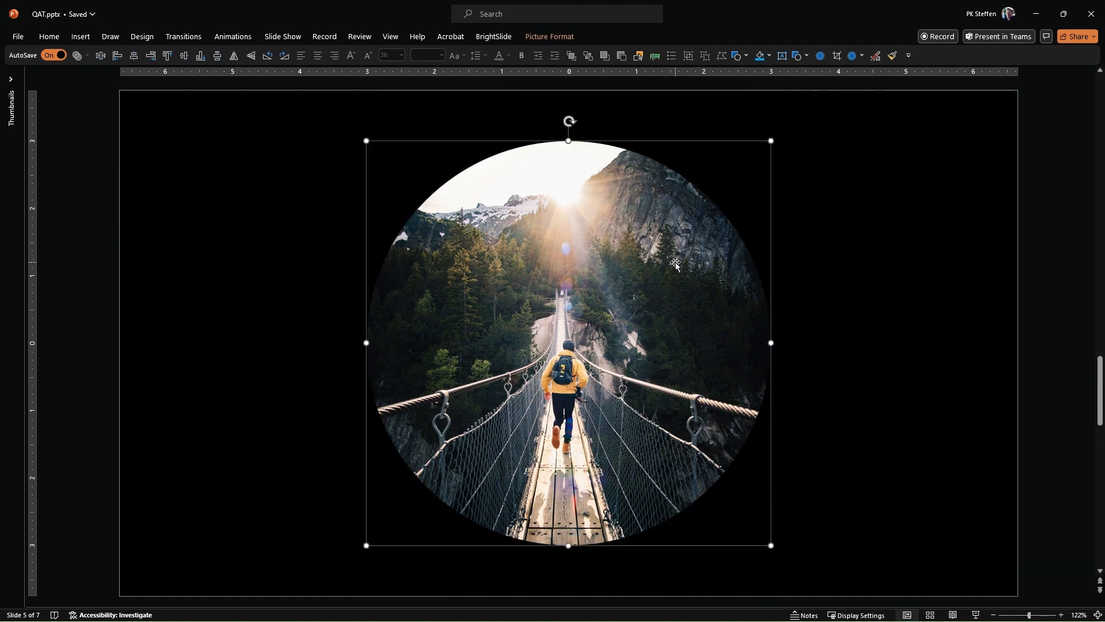
Undo the aspect ratio and oval crops of the bridge picture, and deselect it.
key("ctrl+z")
key("ctrl+z")
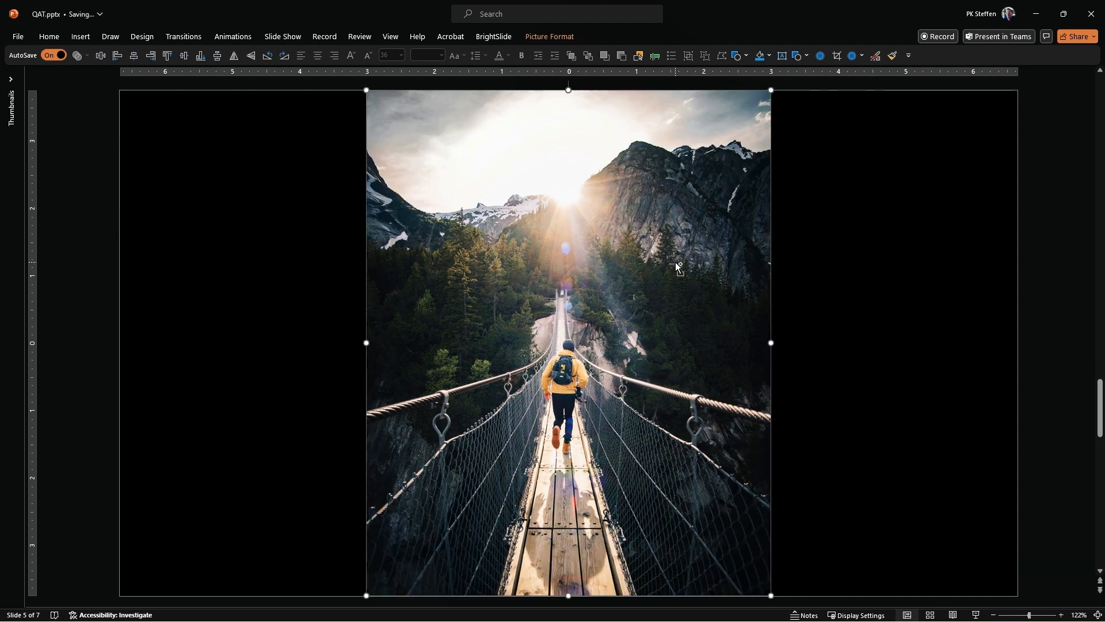
left_click(902, 313)
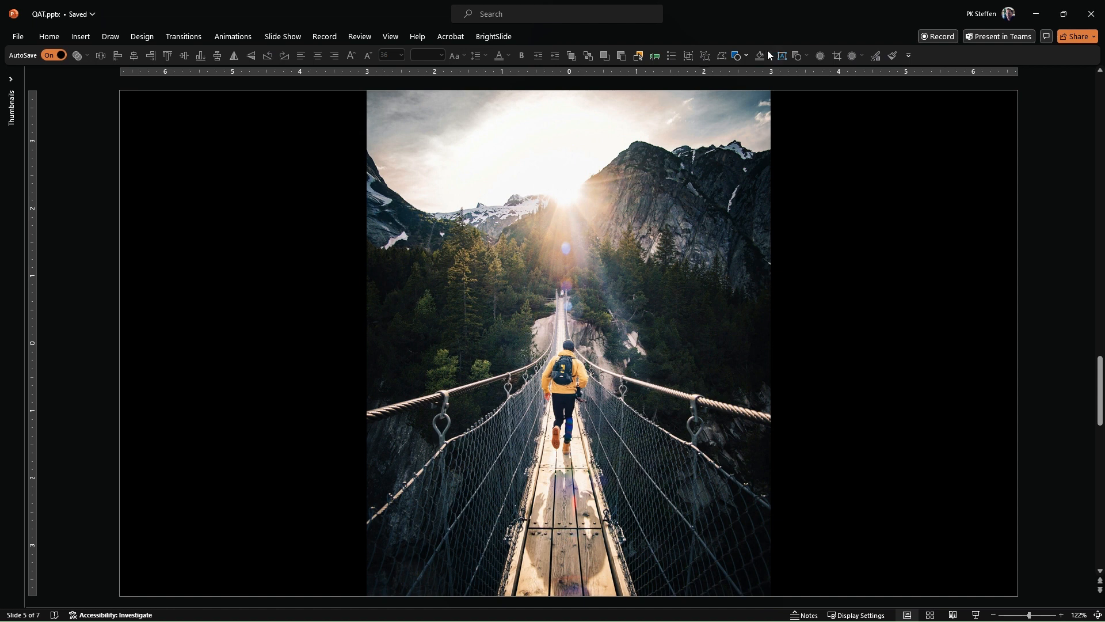
Draw a circle about 5 inches across over the middle of the bridge picture.
left_click(747, 55)
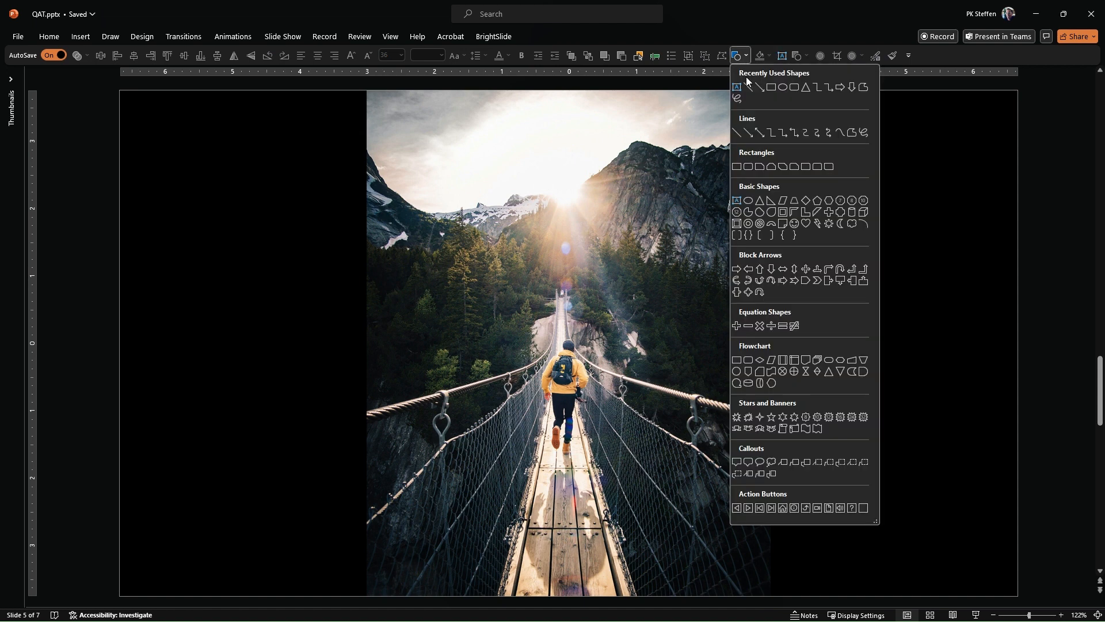
left_click(784, 87)
left_click_drag(403, 218, 694, 511)
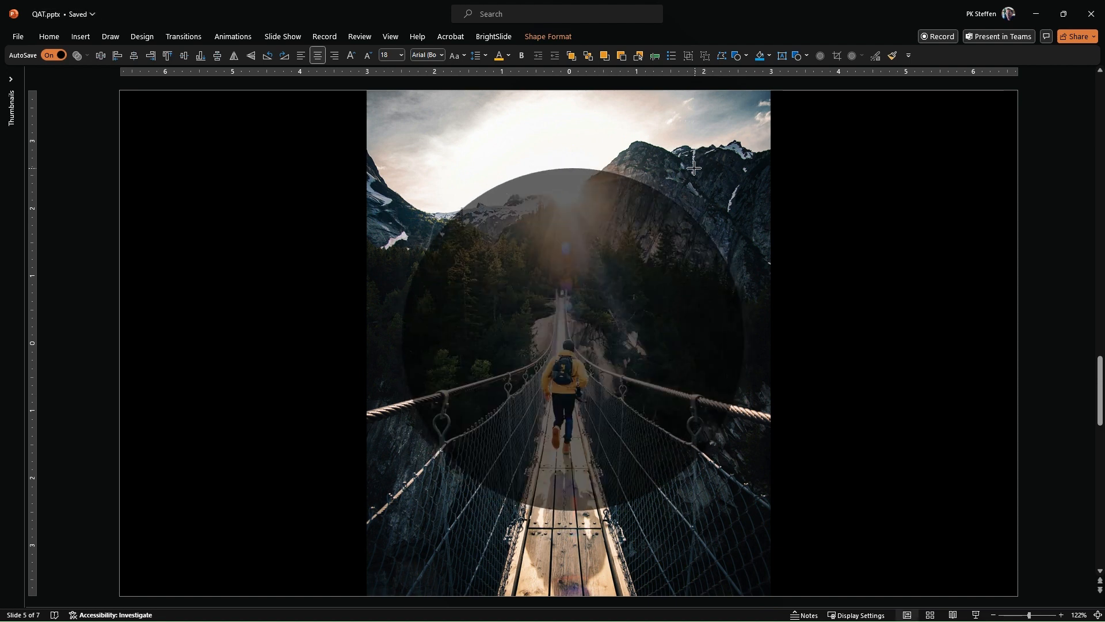
Shift the circle up over the hiker, size it to about 4.7 inches, and intersect it with the bridge picture.
left_click_drag(629, 308, 611, 283)
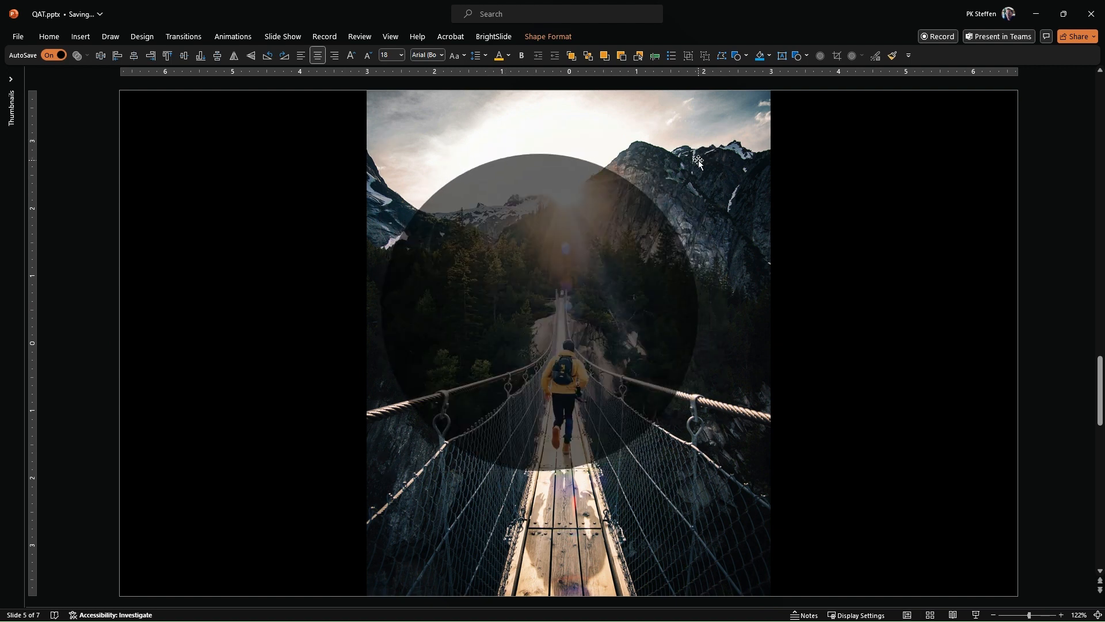
left_click_drag(698, 160, 698, 160)
left_click(754, 120)
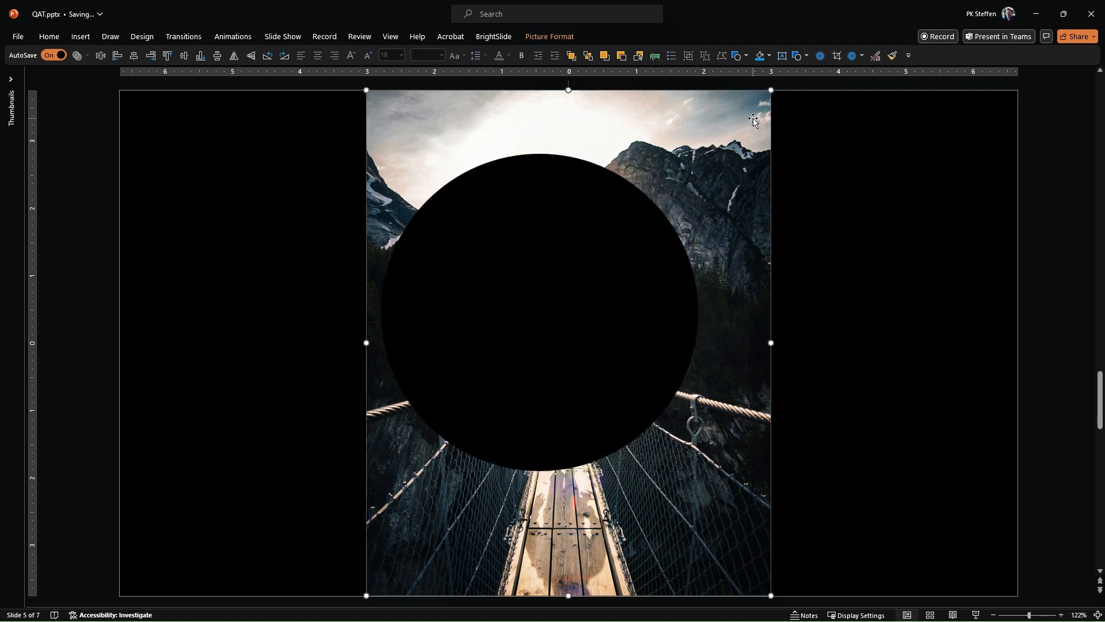
left_click(599, 220, "shift")
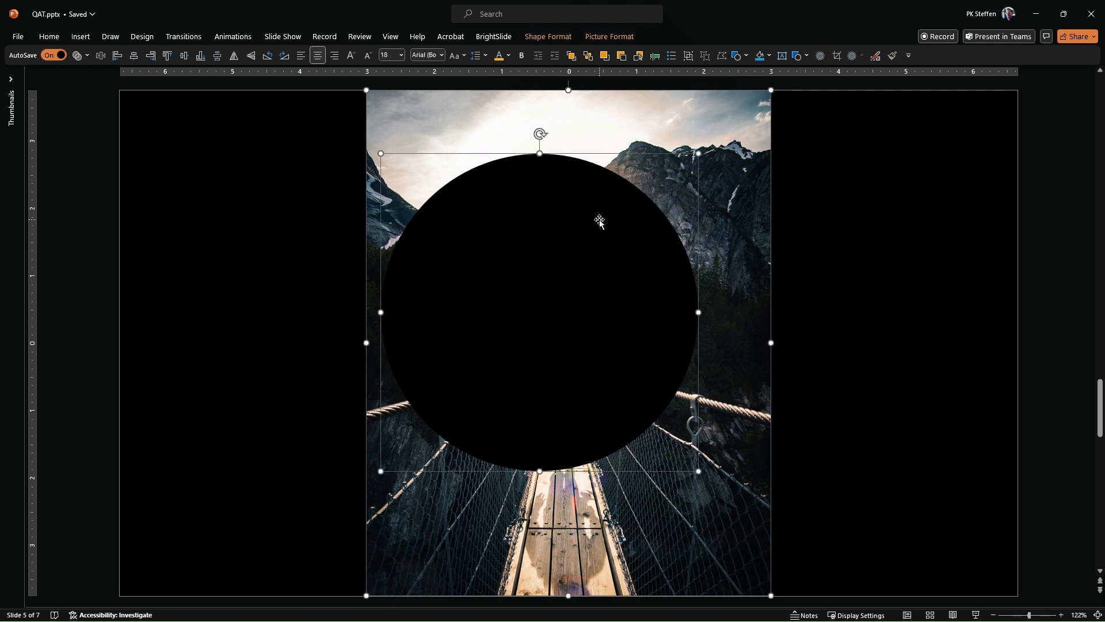
left_click(88, 58)
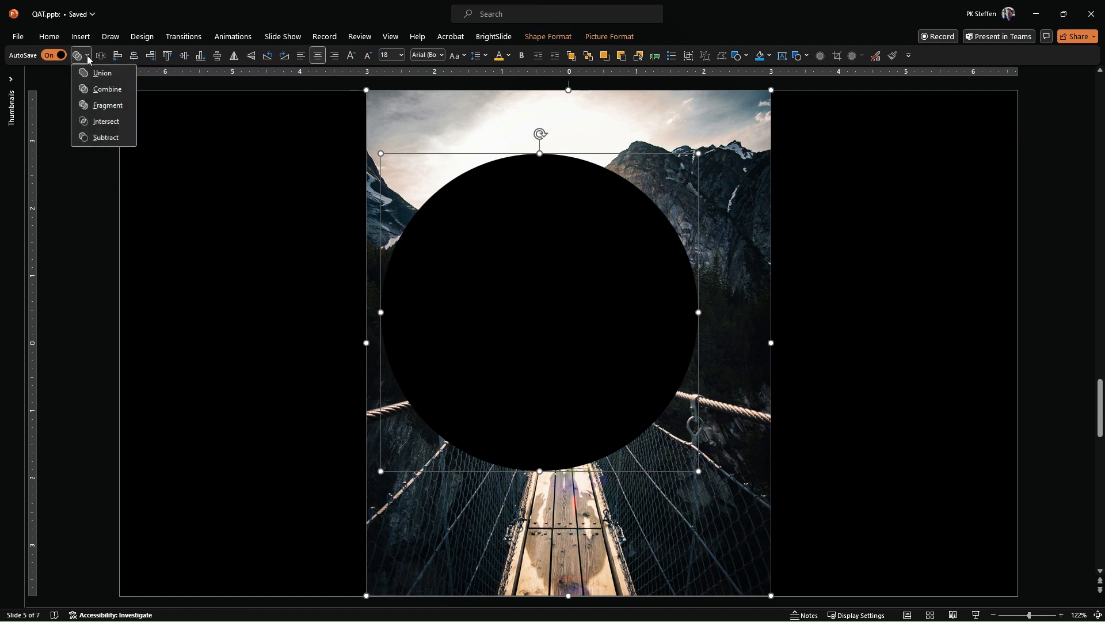
left_click(111, 126)
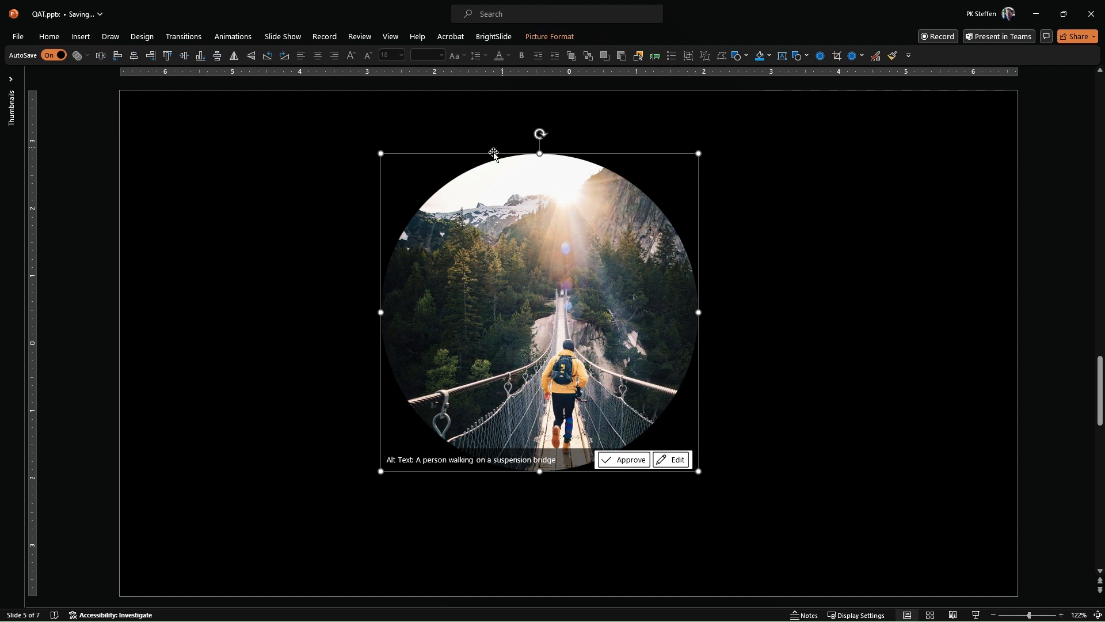
Center the circular bridge picture horizontally and vertically on the slide, and deselect it.
left_click(134, 55)
left_click(150, 56)
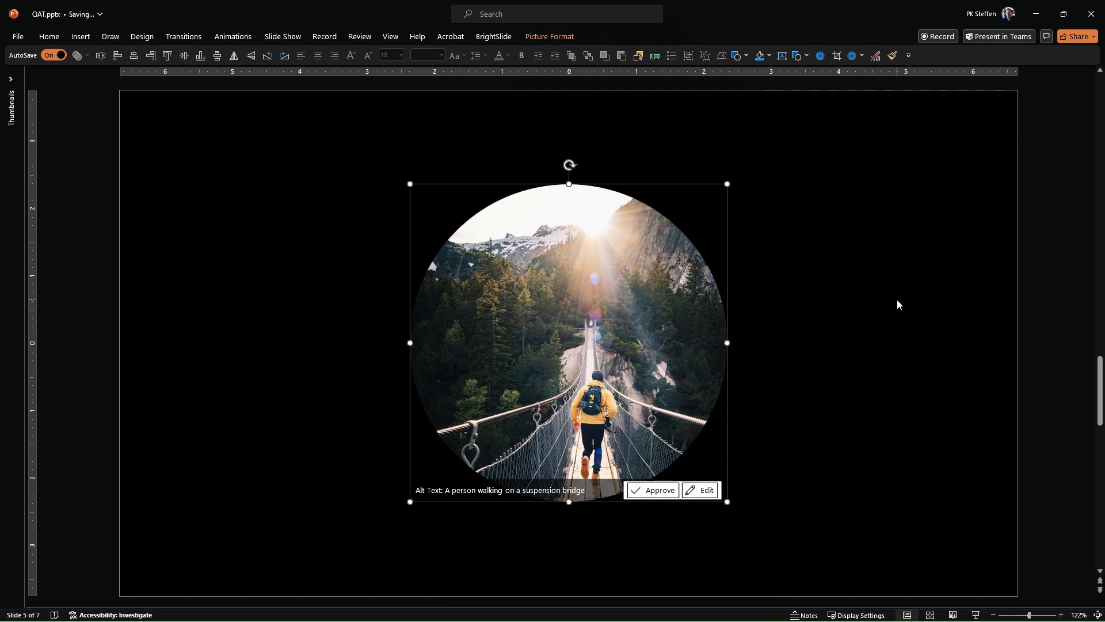
left_click(898, 303)
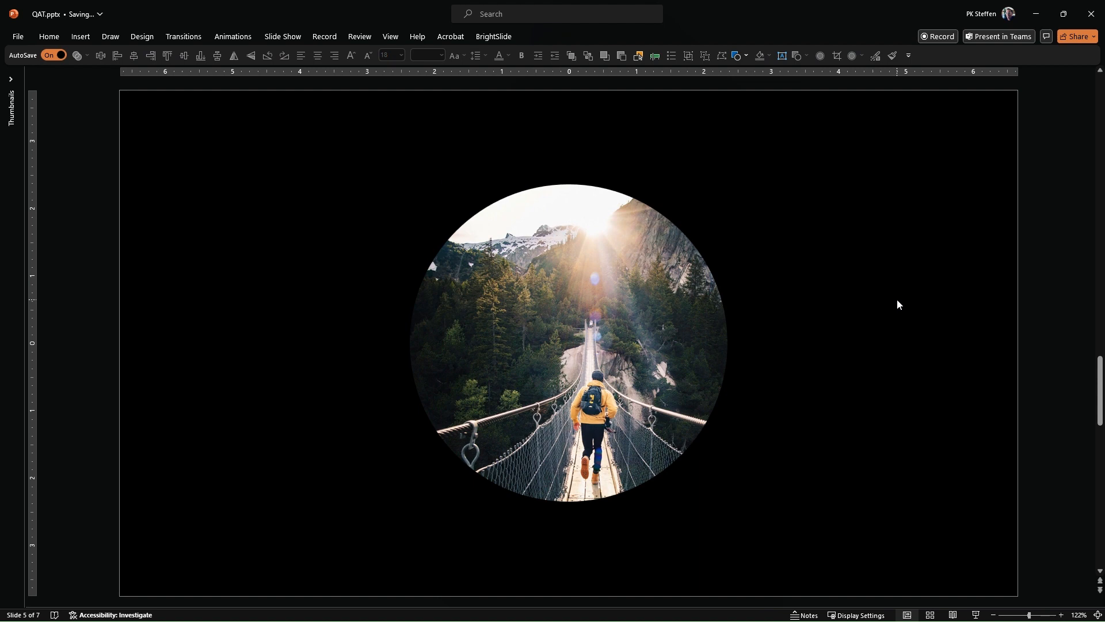
Enlarge the circular bridge picture proportionally to about 6.6 inches across and recenter it on the slide in both directions.
left_click(584, 364)
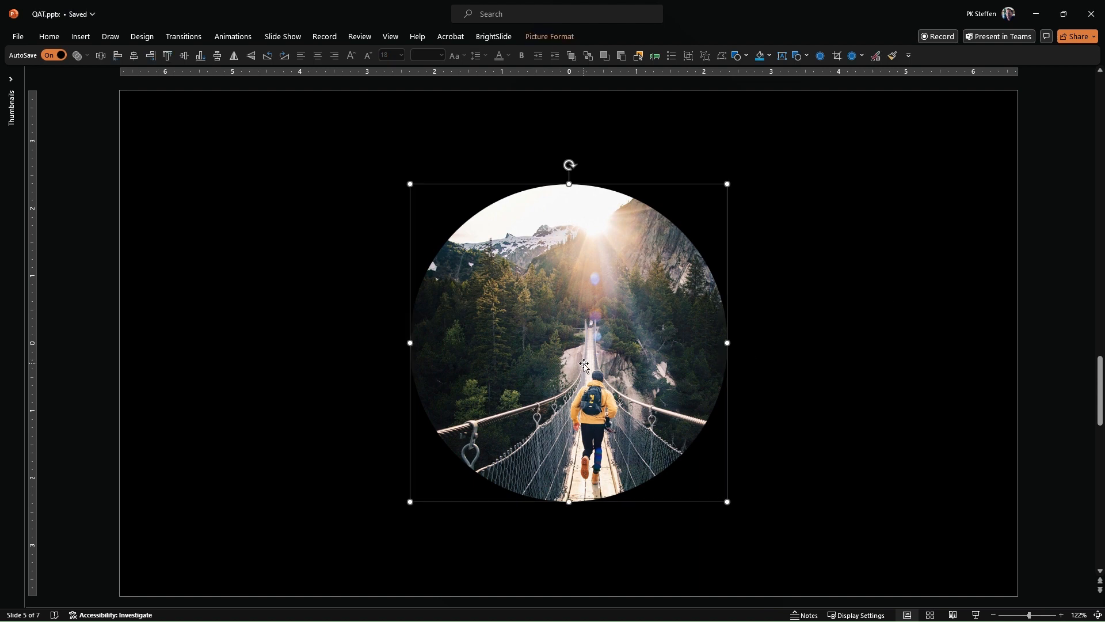
left_click_drag(728, 501, 805, 557)
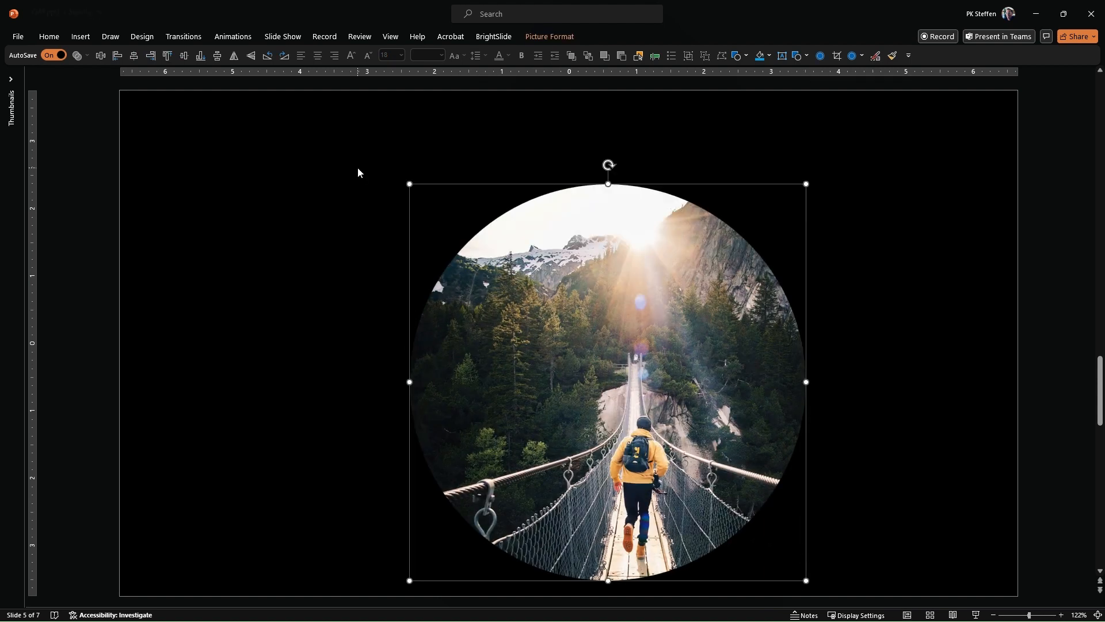
left_click_drag(407, 181, 360, 134)
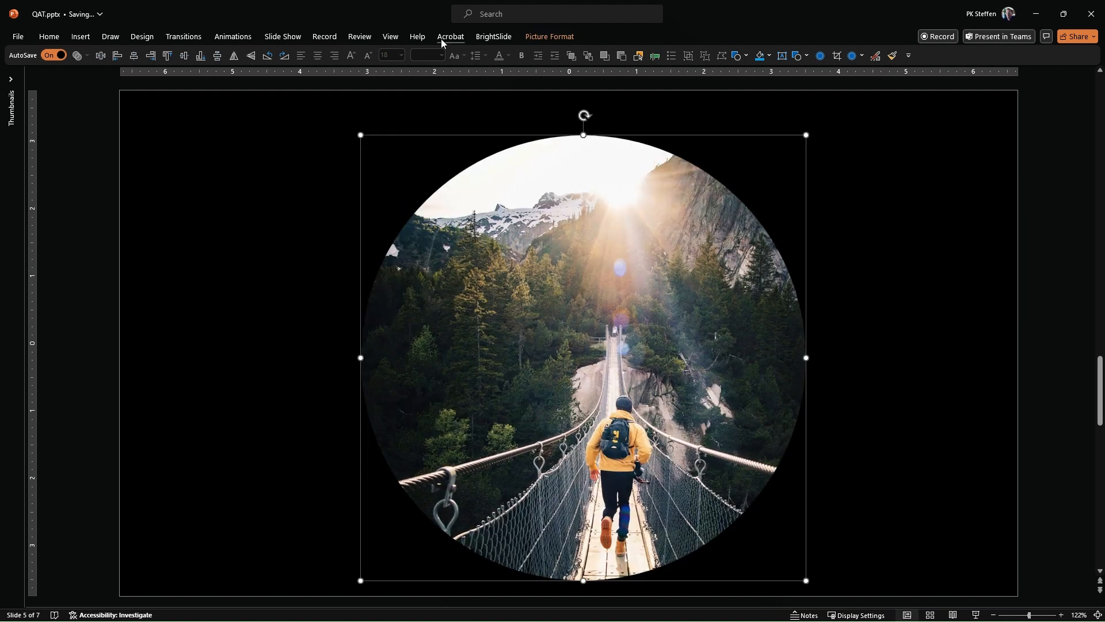
left_click(134, 56)
left_click(185, 55)
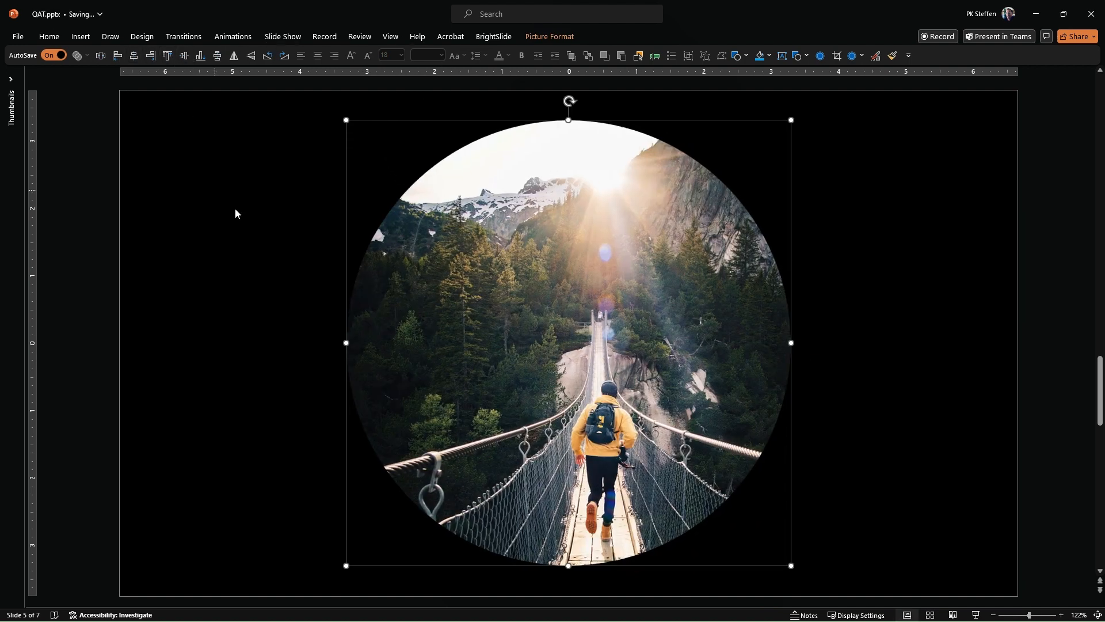
left_click(837, 348)
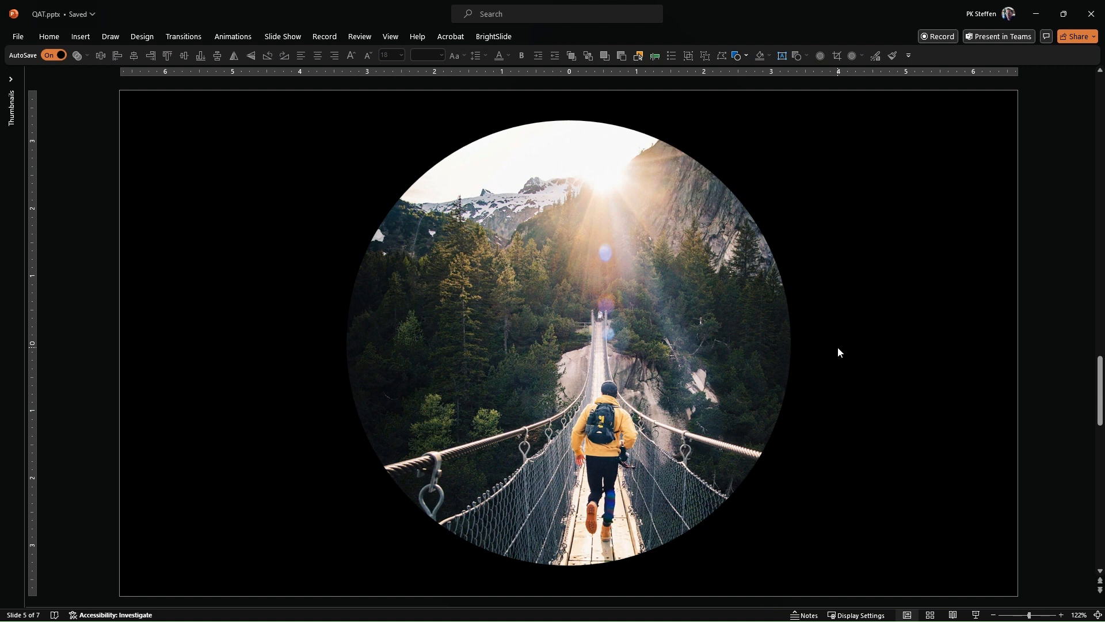